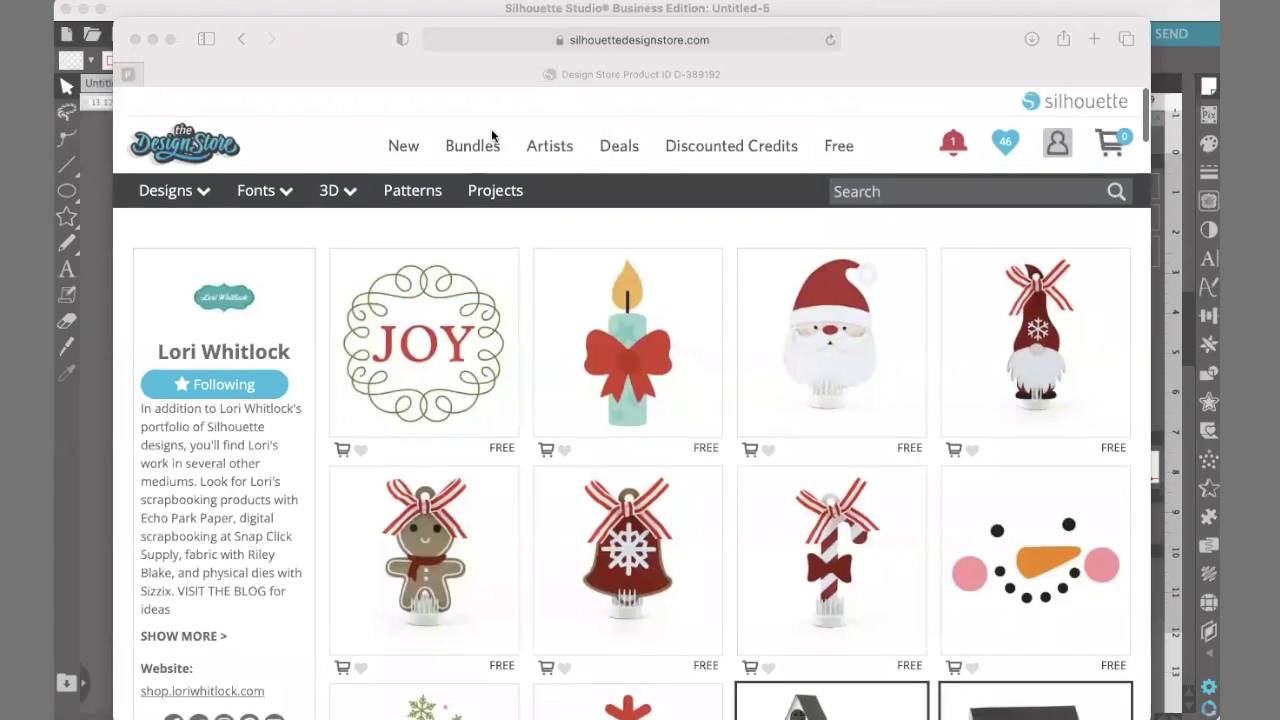
- Open Lori Whitlock's portfolio from the followed artists and examine the Christmas designs and the chipboard house designs
left_click(540, 148)
left_click(540, 148)
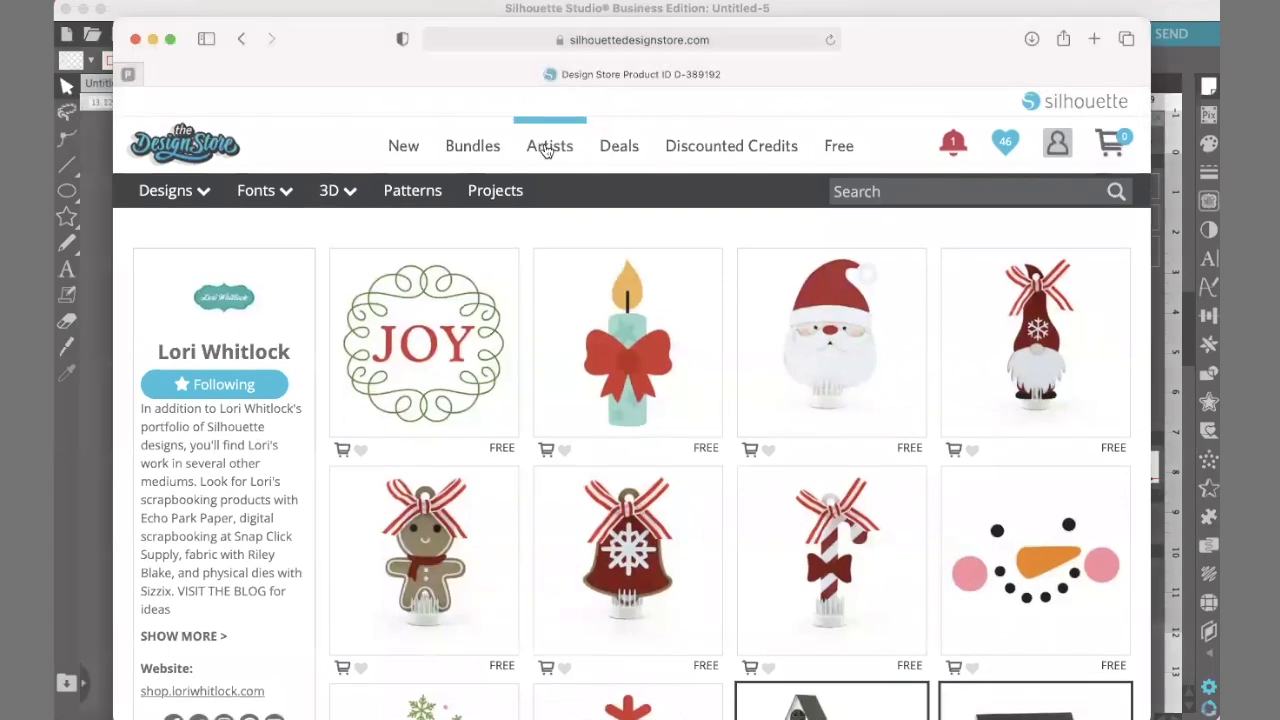
left_click(430, 576)
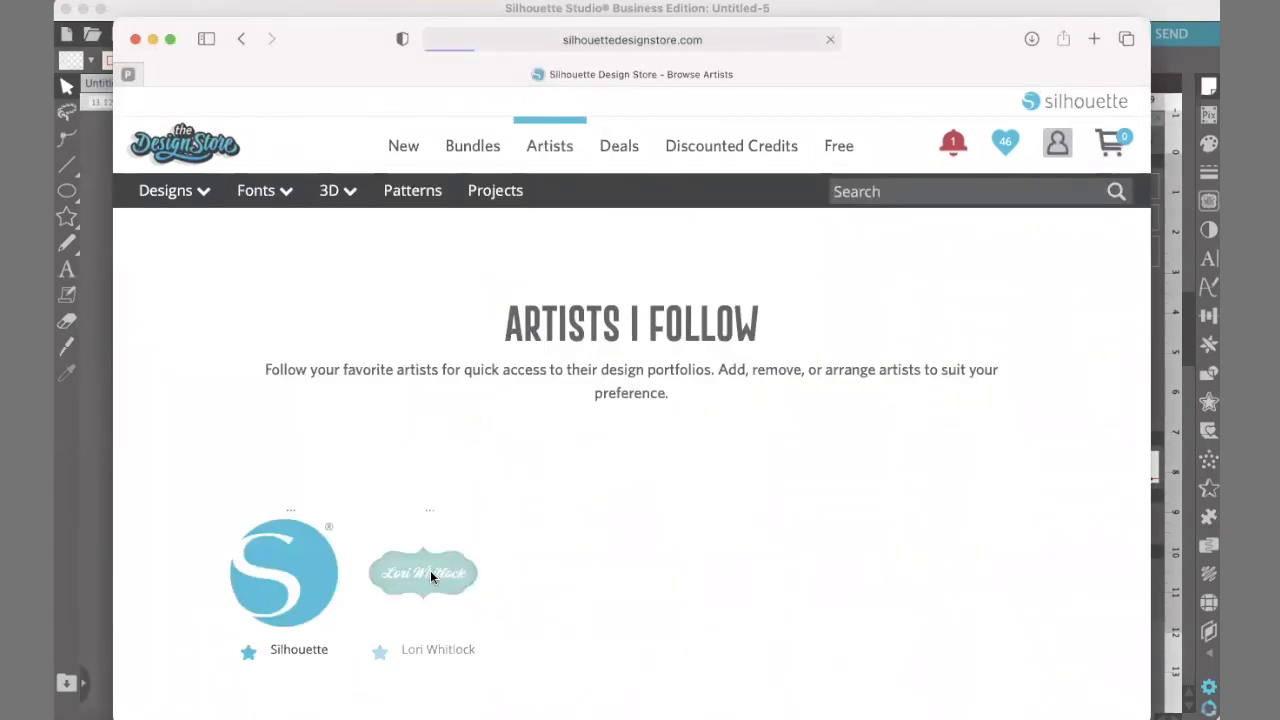
scroll(645, 330, "down", 1)
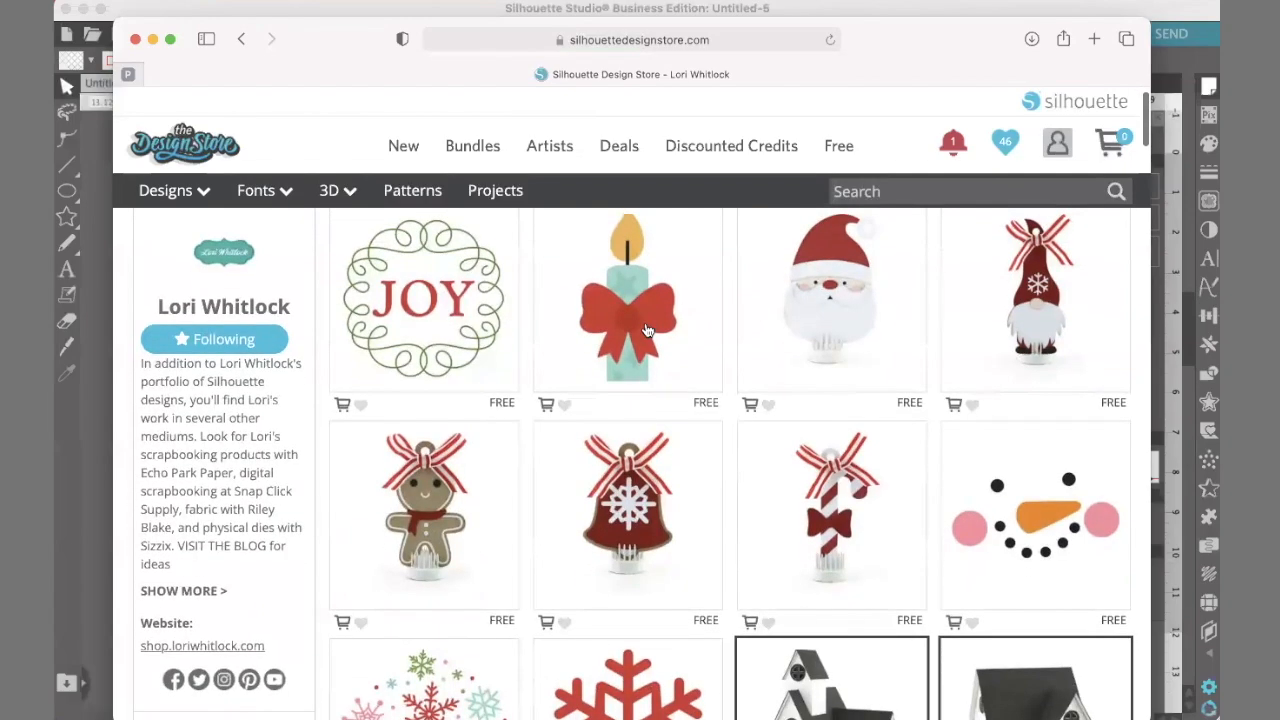
scroll(645, 330, "down", 4)
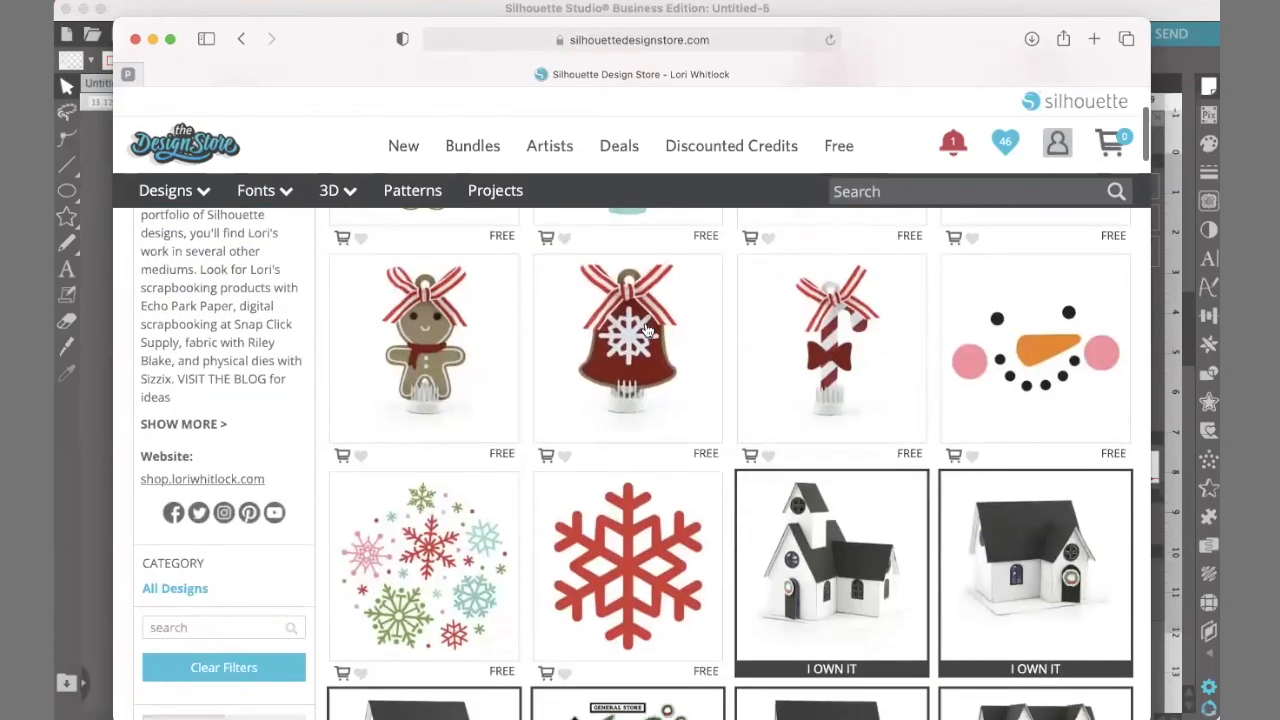
scroll(645, 330, "up", 2)
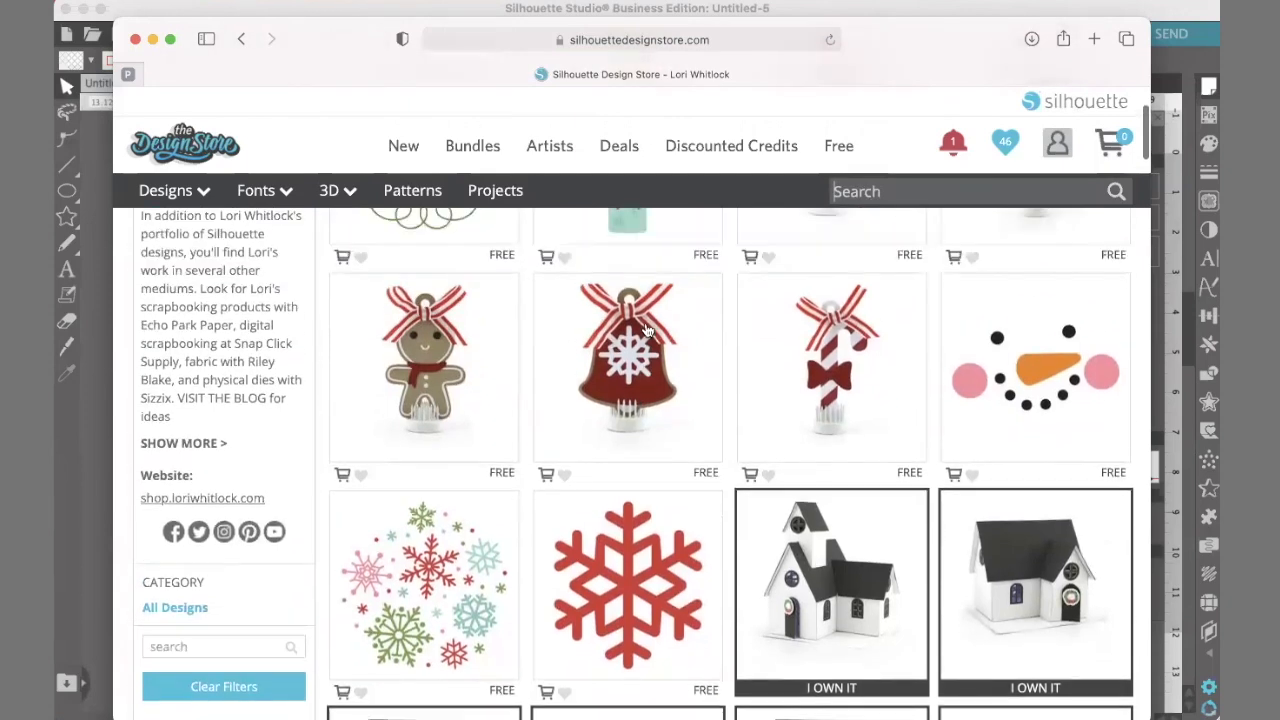
scroll(659, 383, "down", 10)
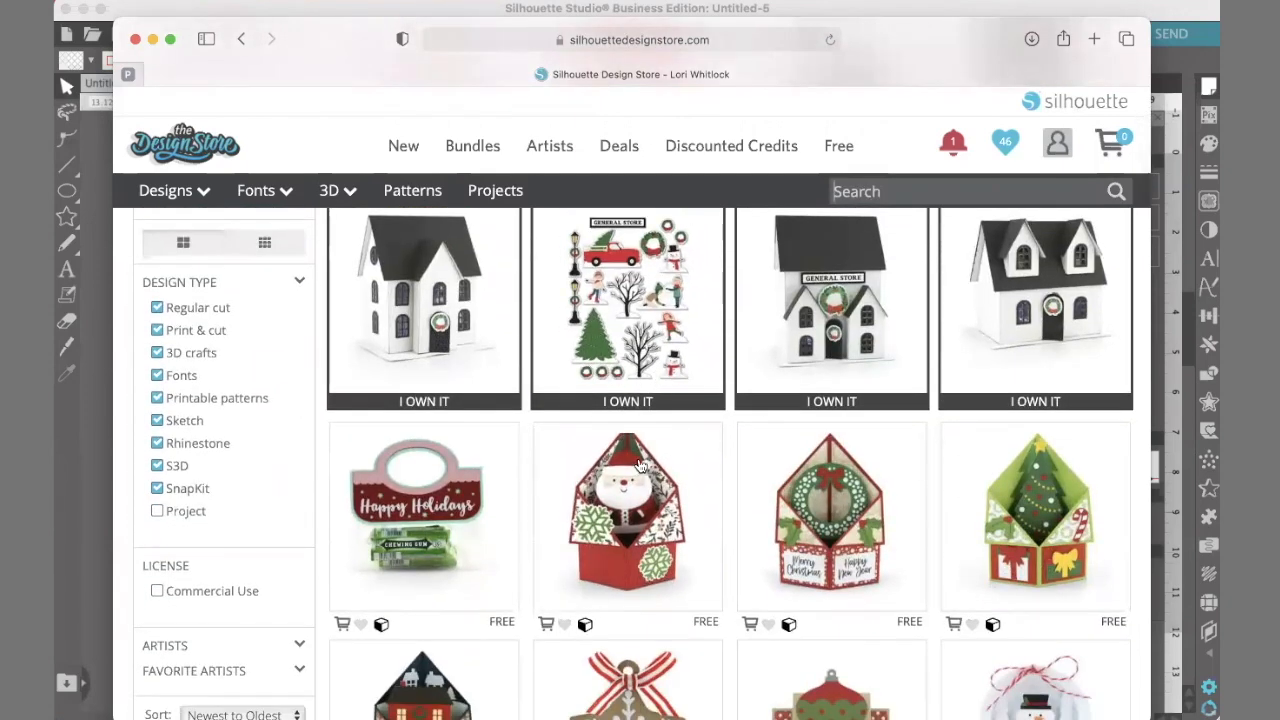
scroll(640, 465, "up", 5)
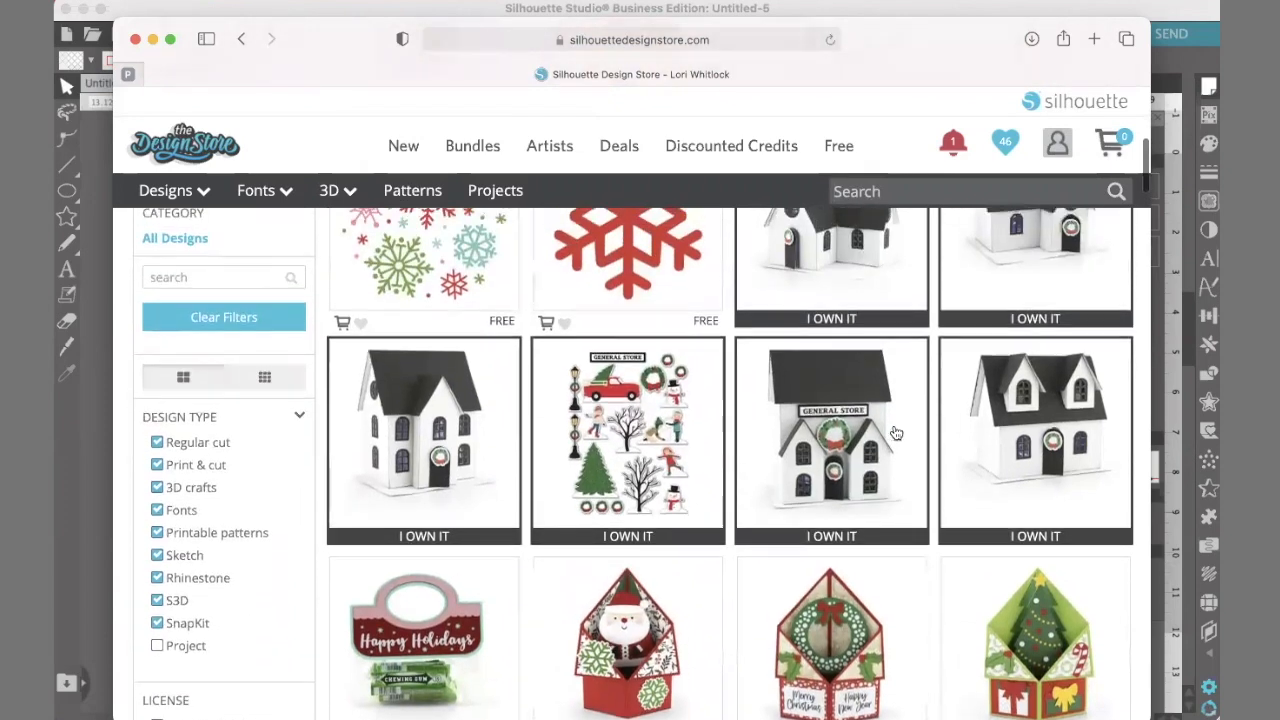
scroll(896, 432, "down", 2)
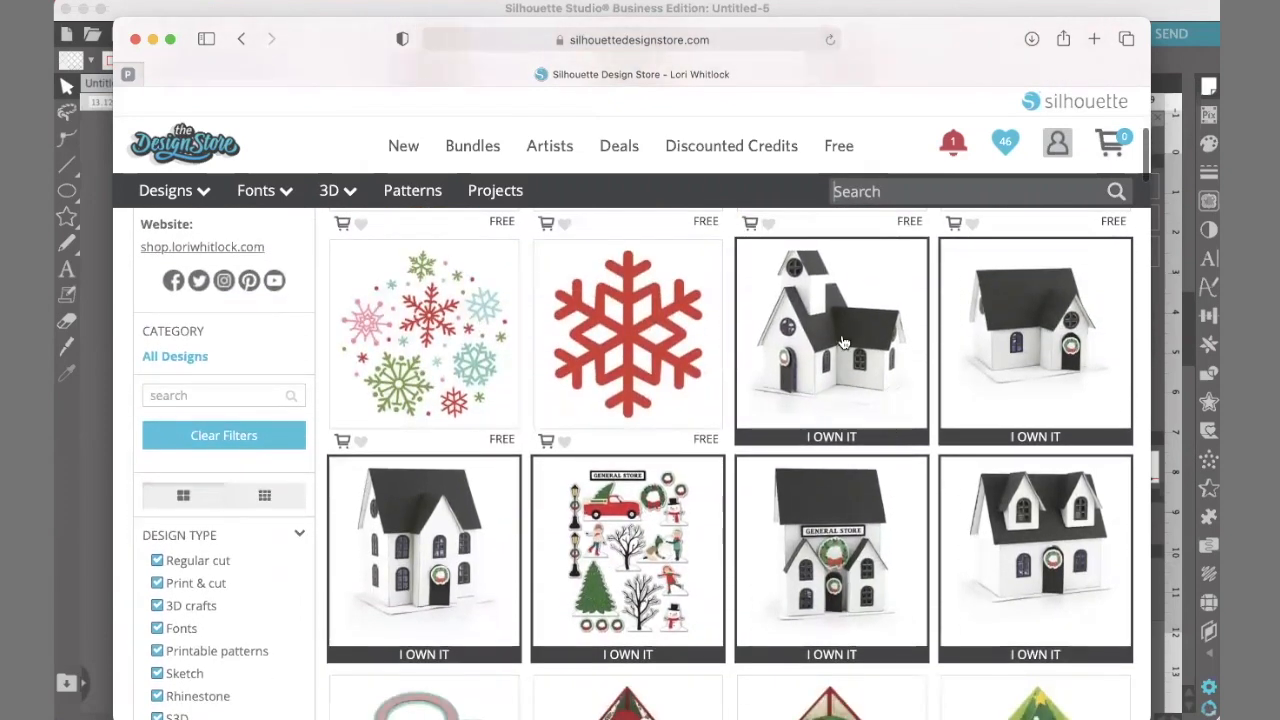
scroll(592, 393, "down", 2)
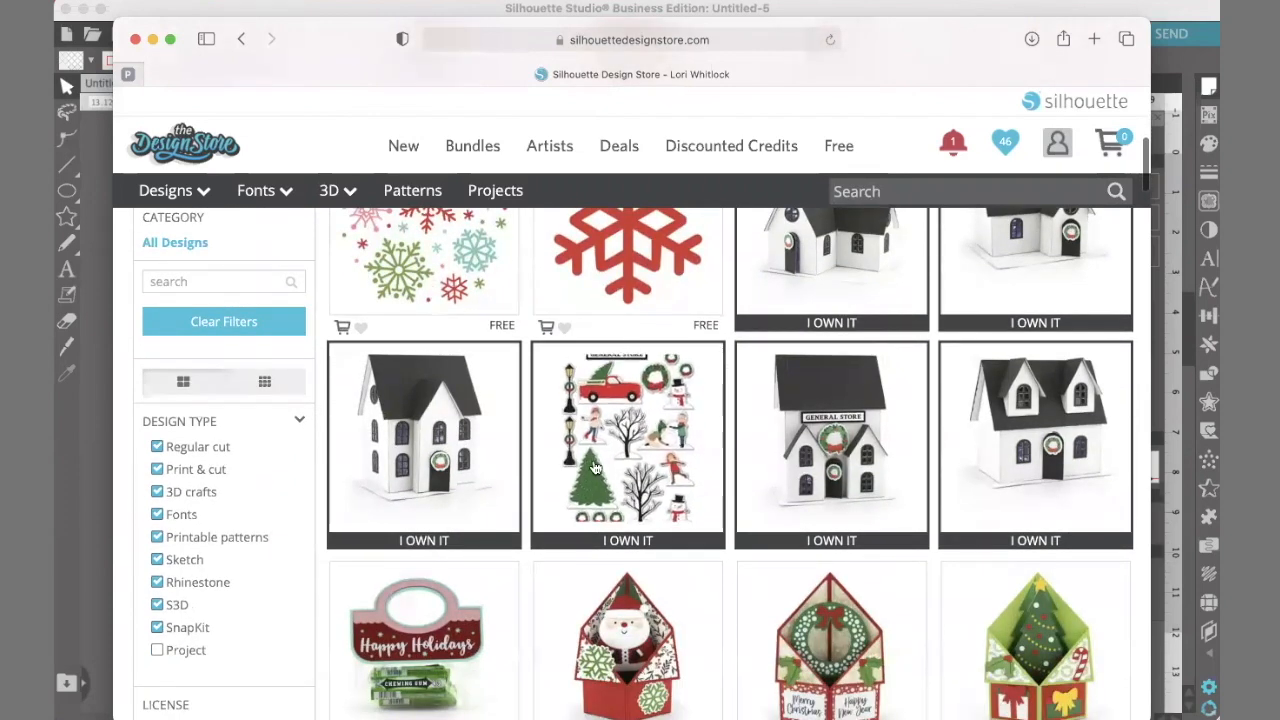
- Open the Christmas Village design bundle from the store's bundle deals and examine its description and licence options
left_click(477, 152)
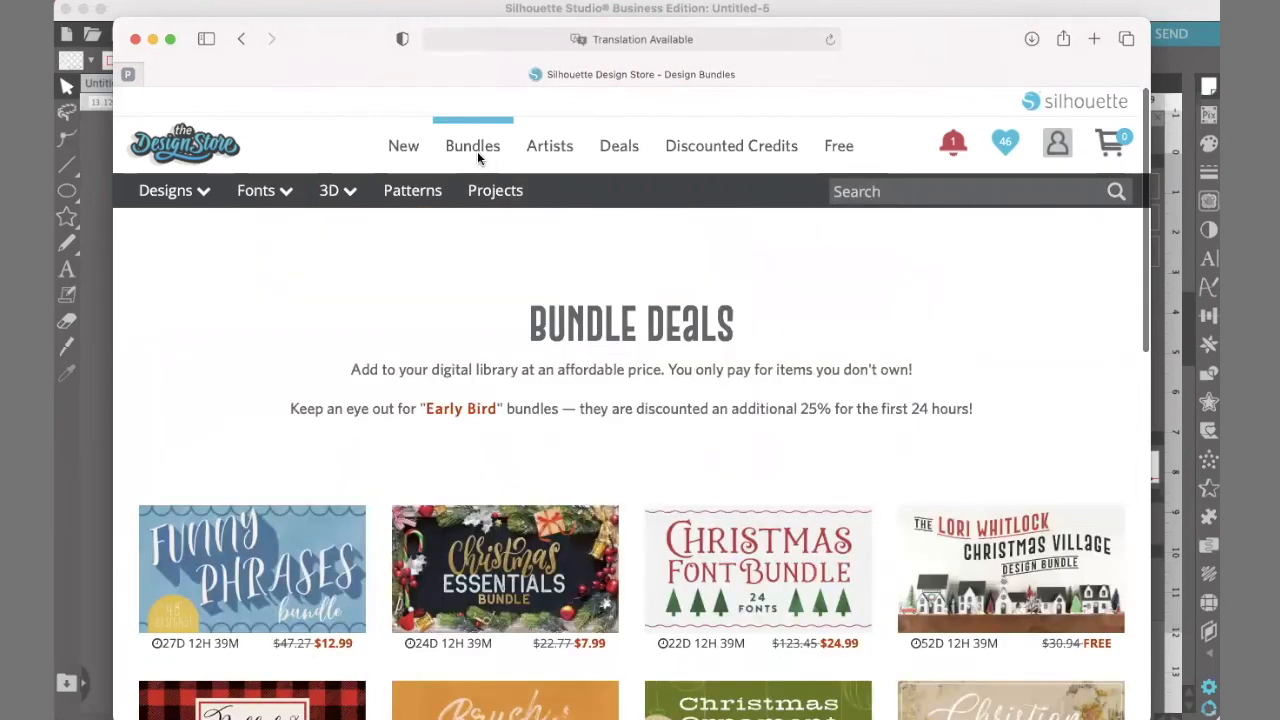
scroll(942, 305, "down", 3)
left_click(975, 428)
scroll(804, 297, "down", 4)
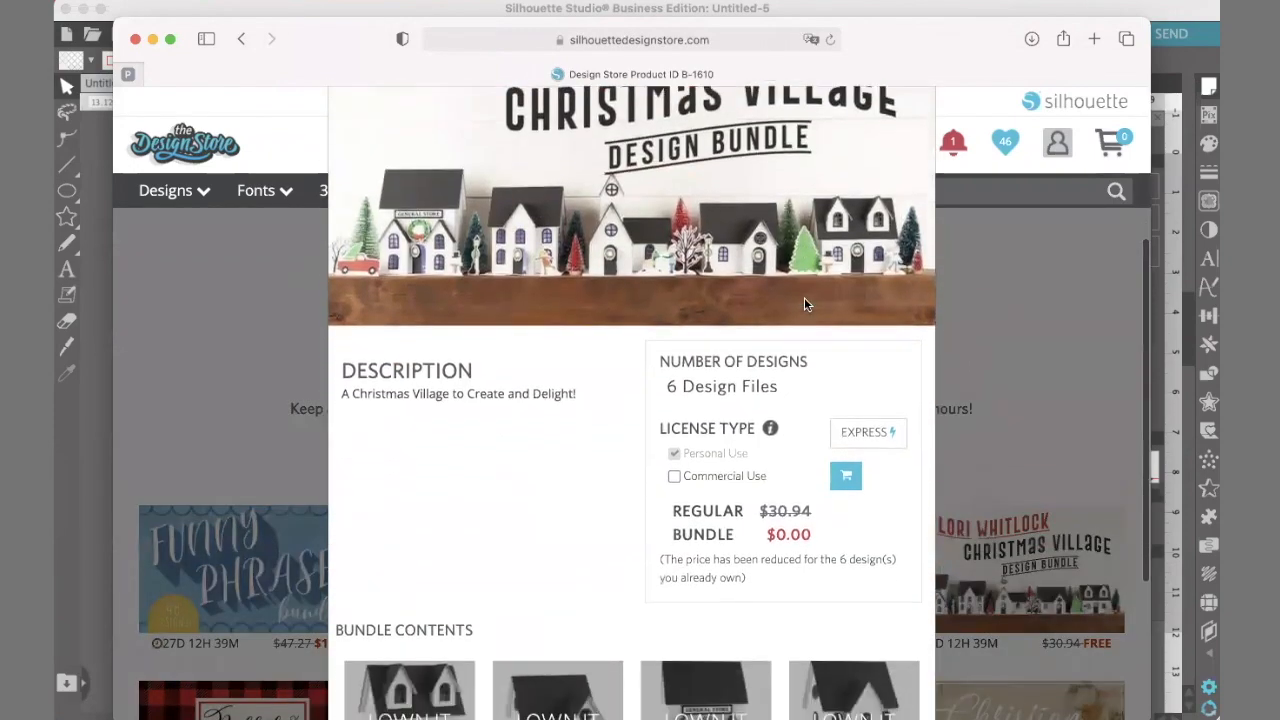
scroll(804, 297, "up", 3)
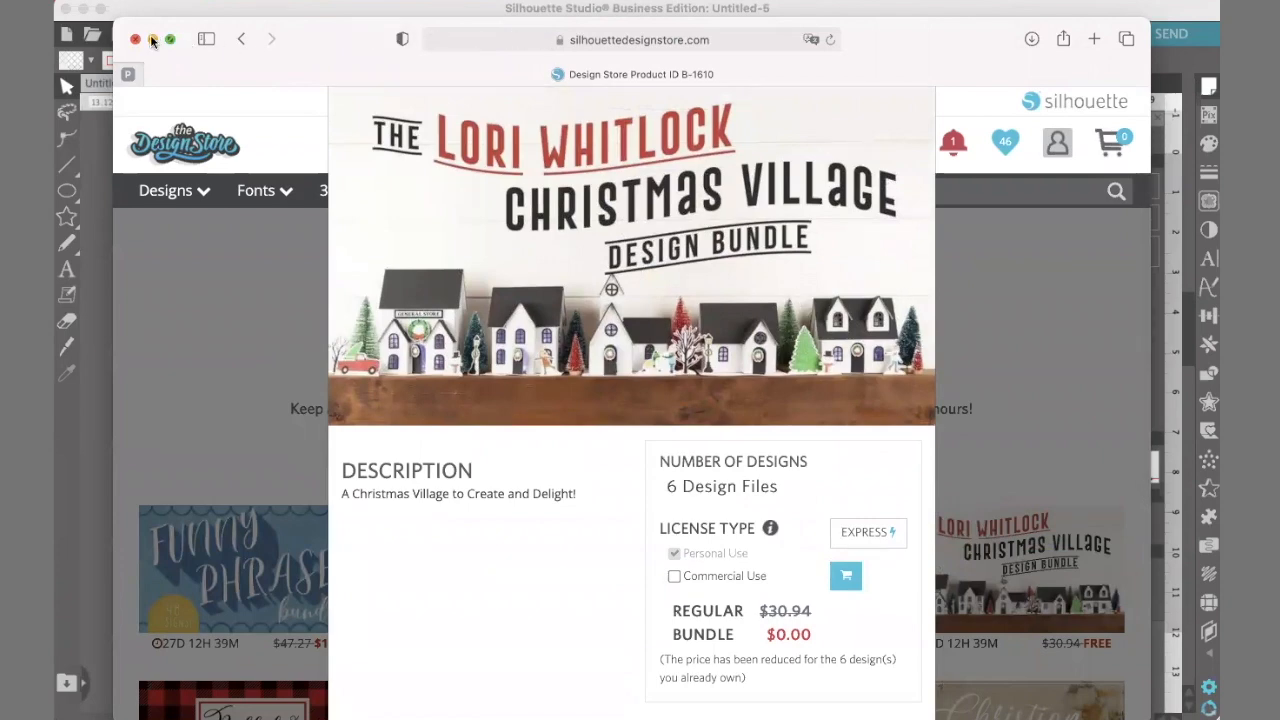
- Switch to Silhouette Studio, open the second 3D house design in the library's chipboard houses folder and shift it slightly on the page
left_click(152, 39)
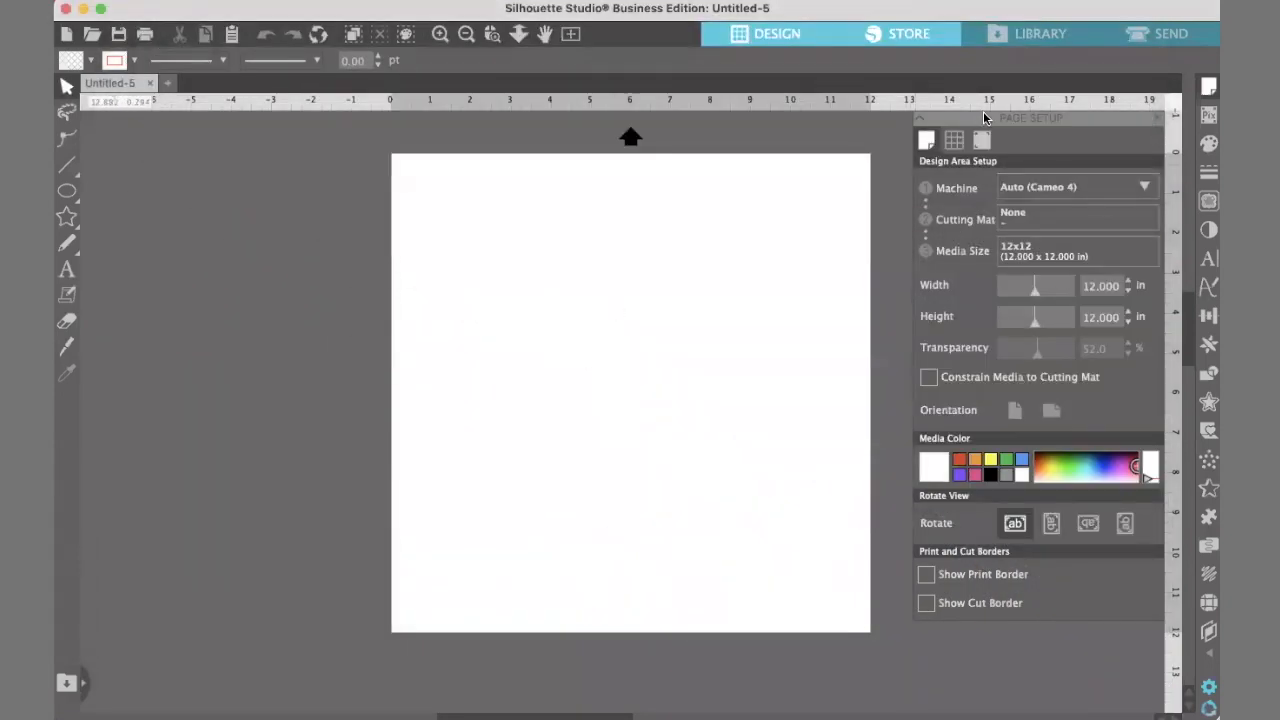
left_click(1037, 36)
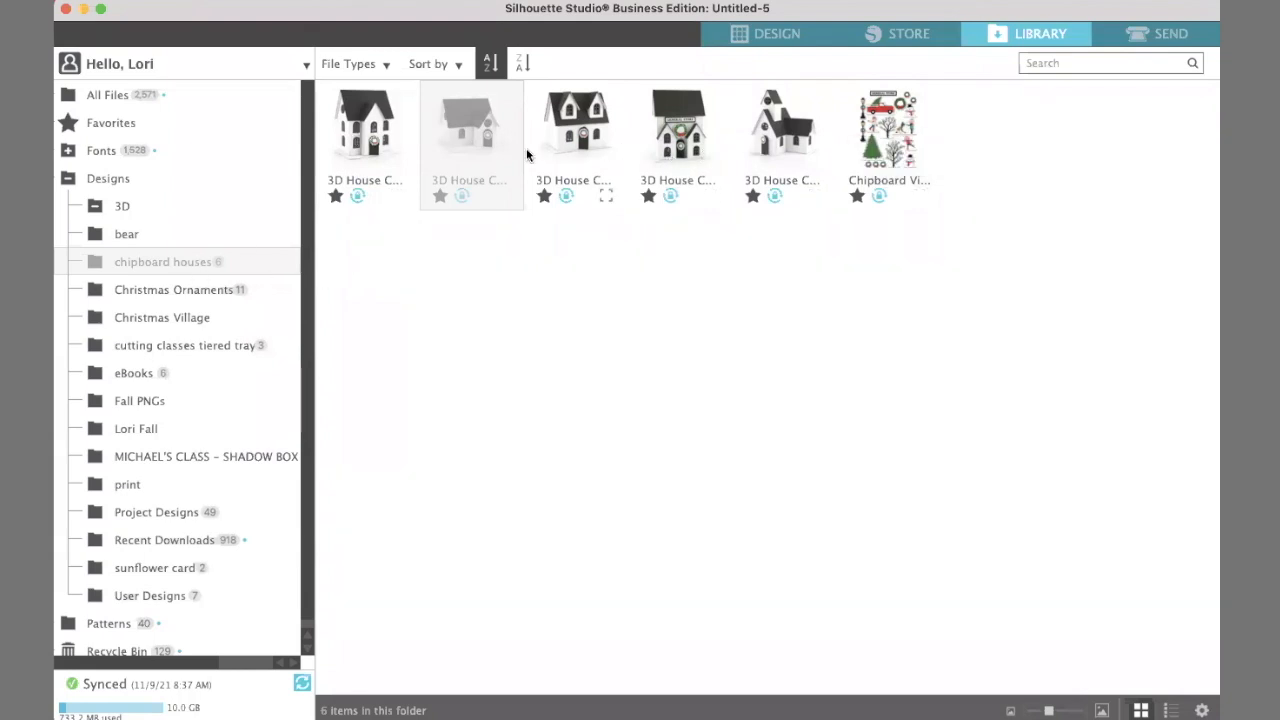
double_click(475, 139)
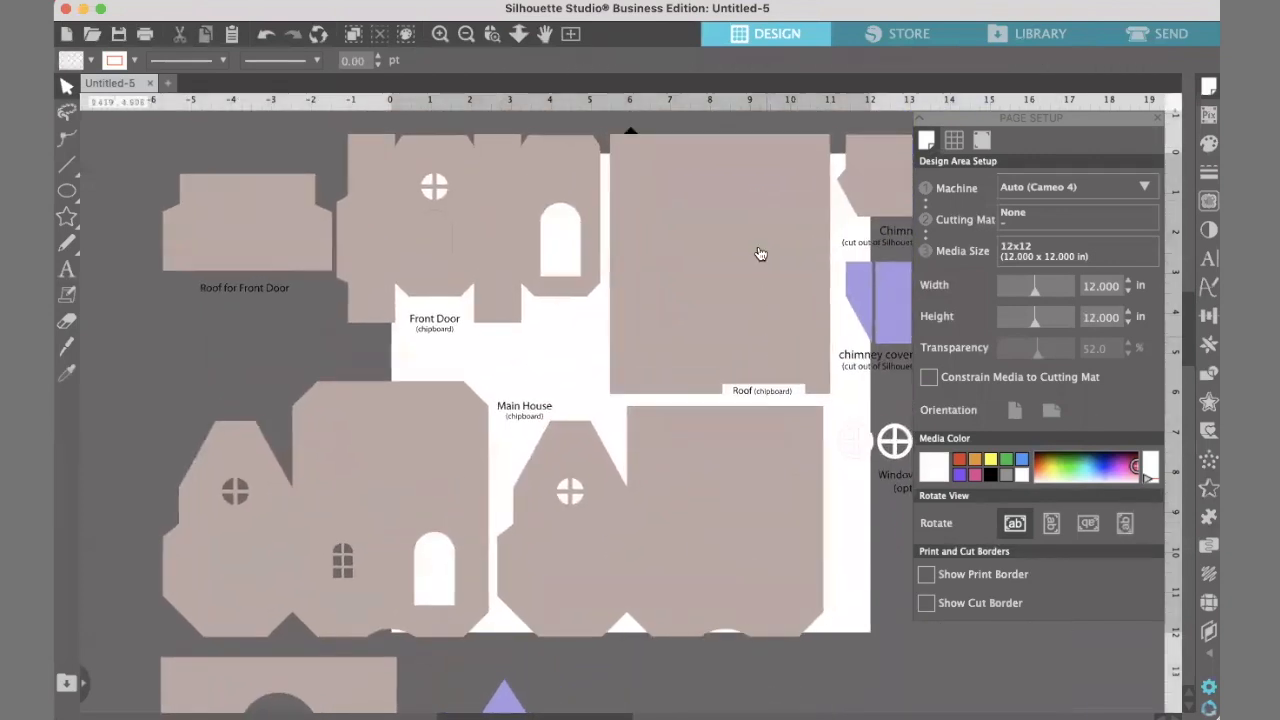
left_click_drag(757, 273, 670, 222)
key("Escape")
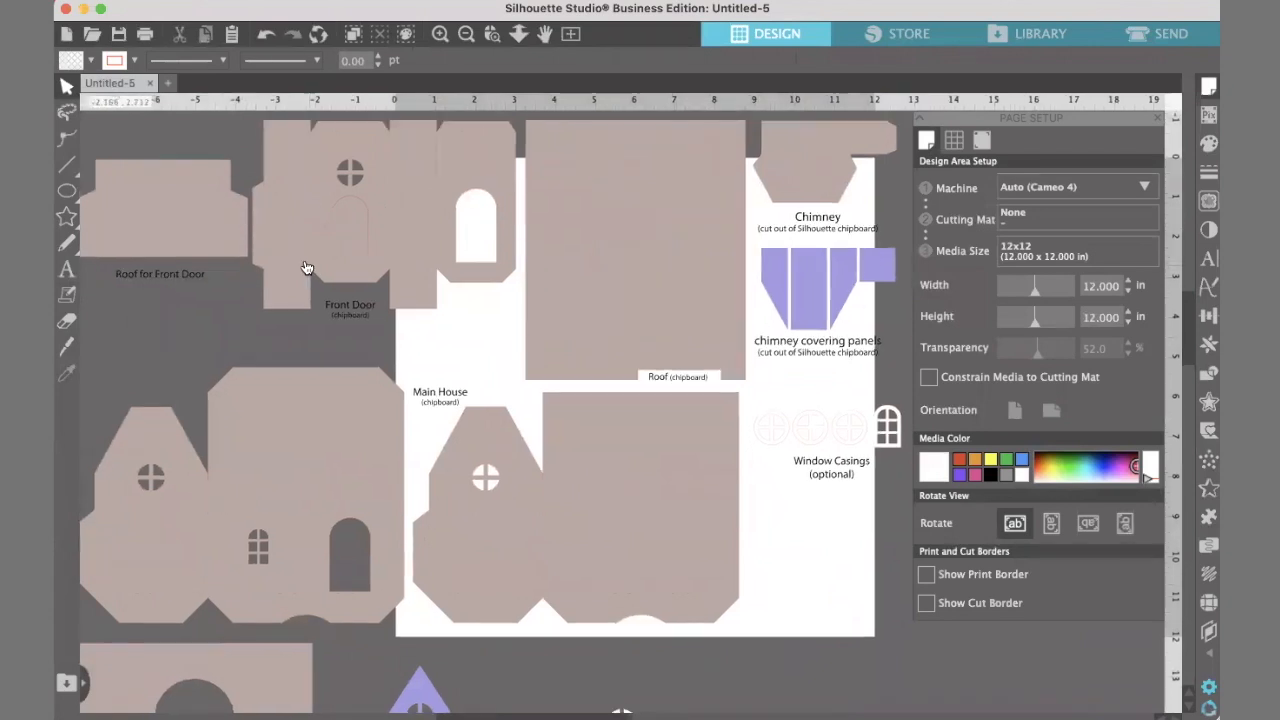
- Examine the house's cutting pieces, including the front door, main house, roof, chimney, window casings, bottom and covering panels
scroll(307, 268, "left", 3)
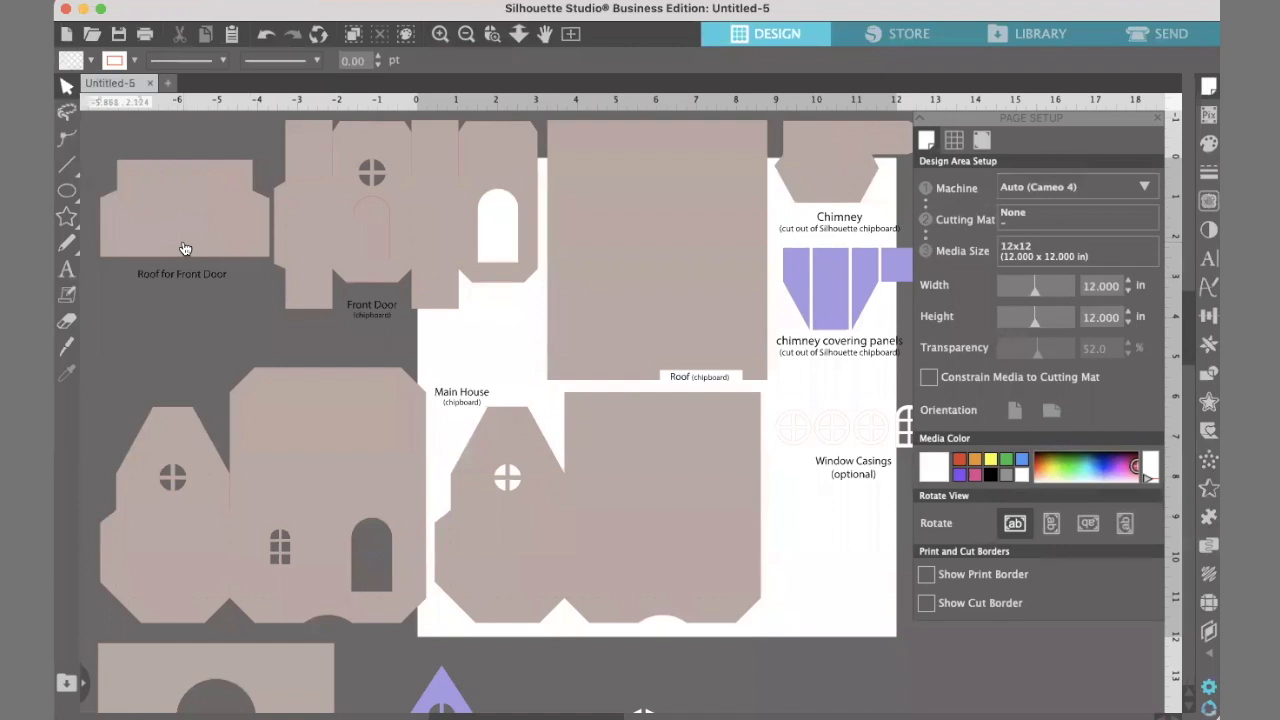
scroll(452, 285, "right", 10)
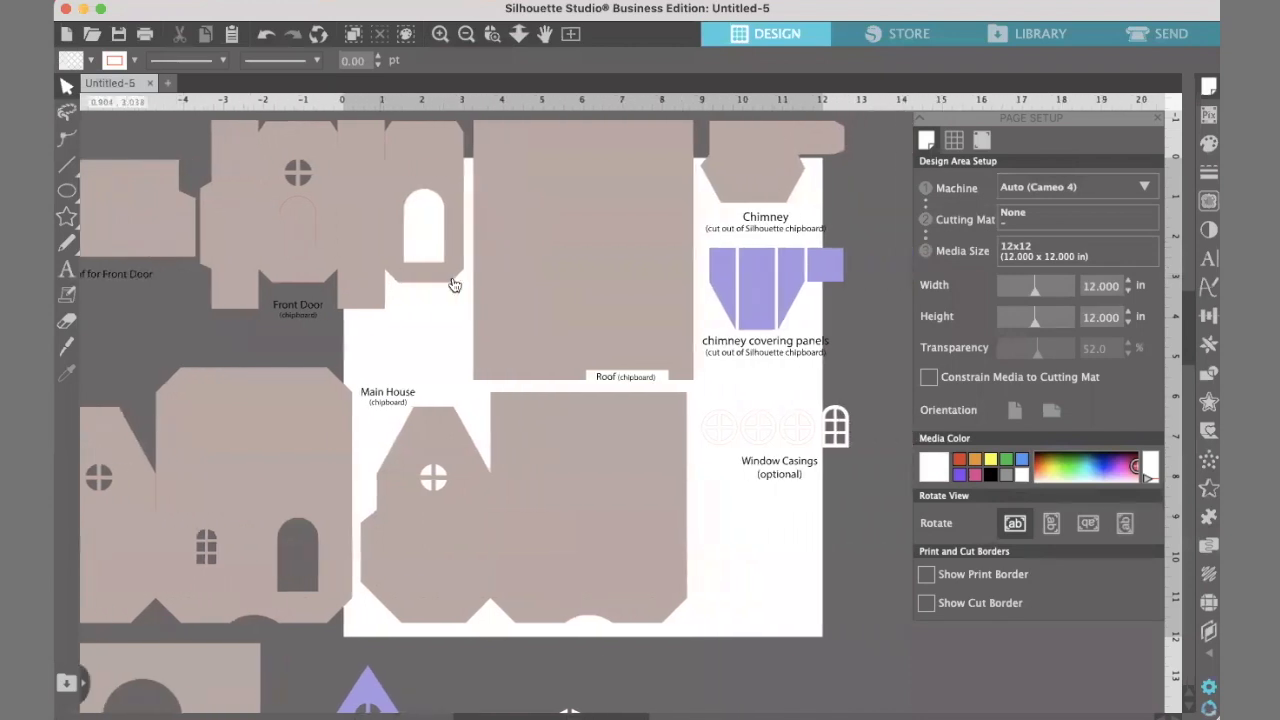
scroll(452, 285, "down", 7)
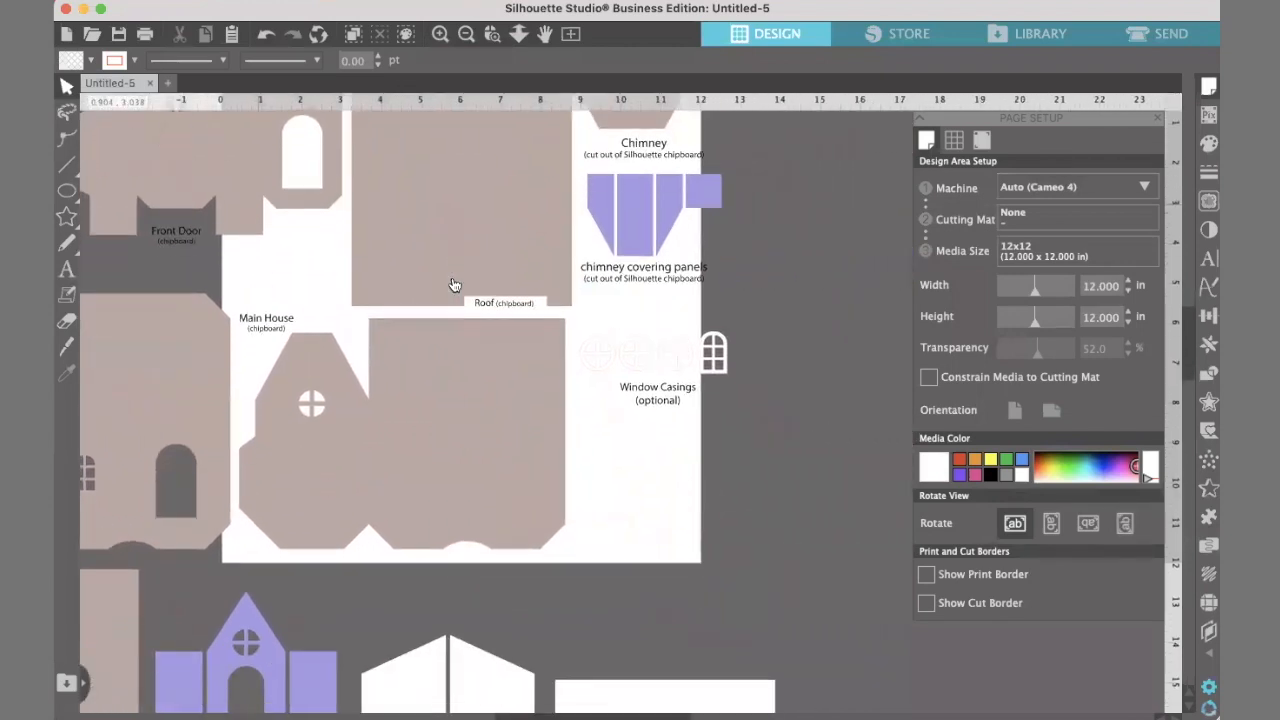
scroll(634, 204, "up", 6)
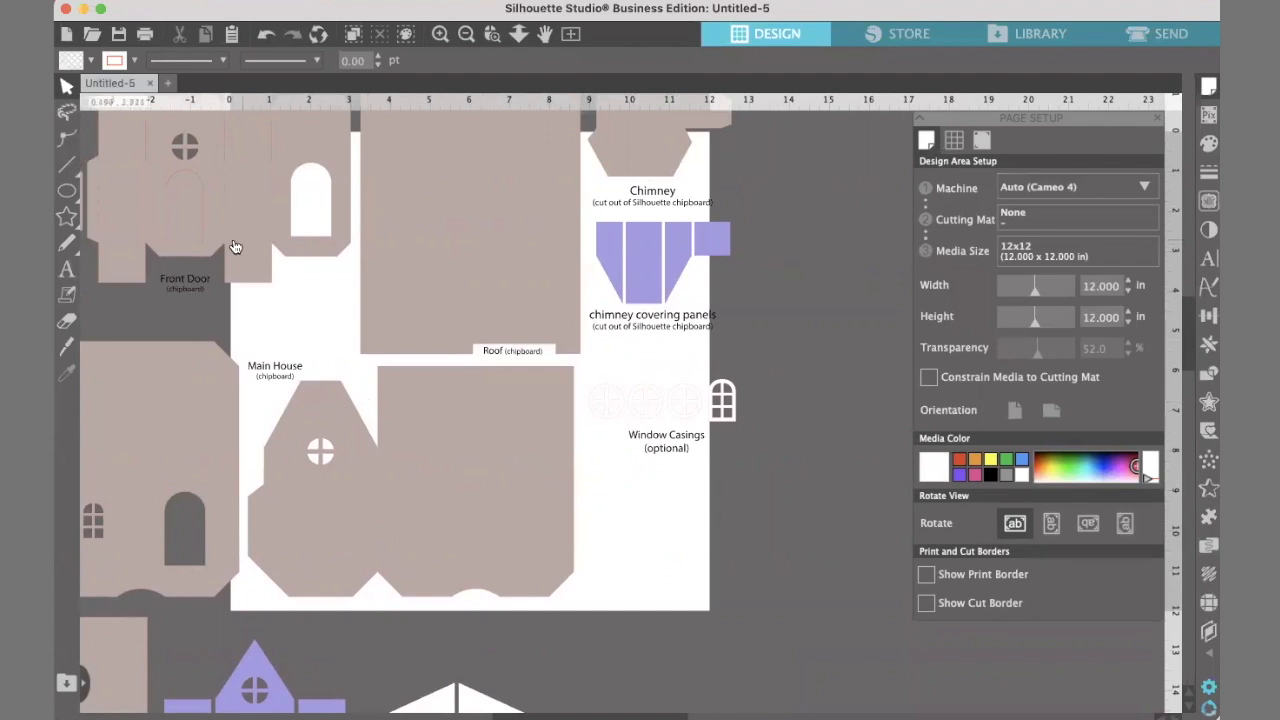
scroll(203, 266, "down", 7)
scroll(203, 266, "down", 13)
scroll(203, 266, "left", 6)
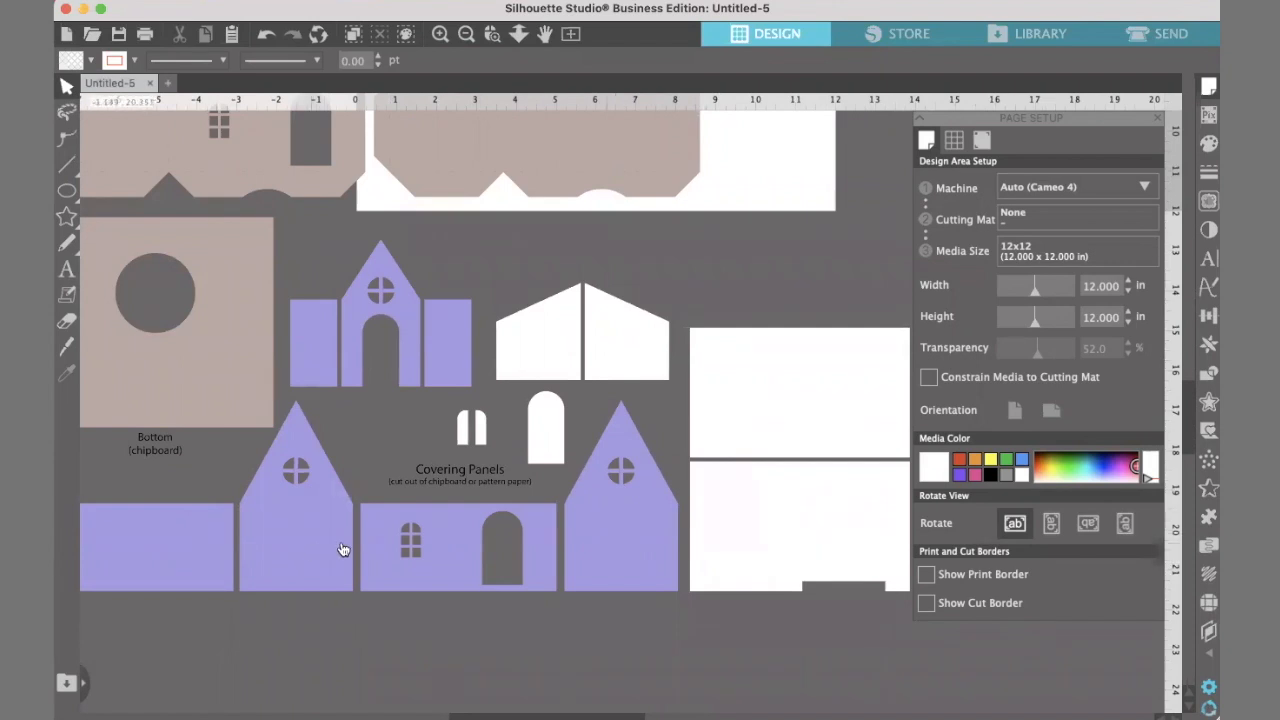
scroll(489, 457, "down", 5)
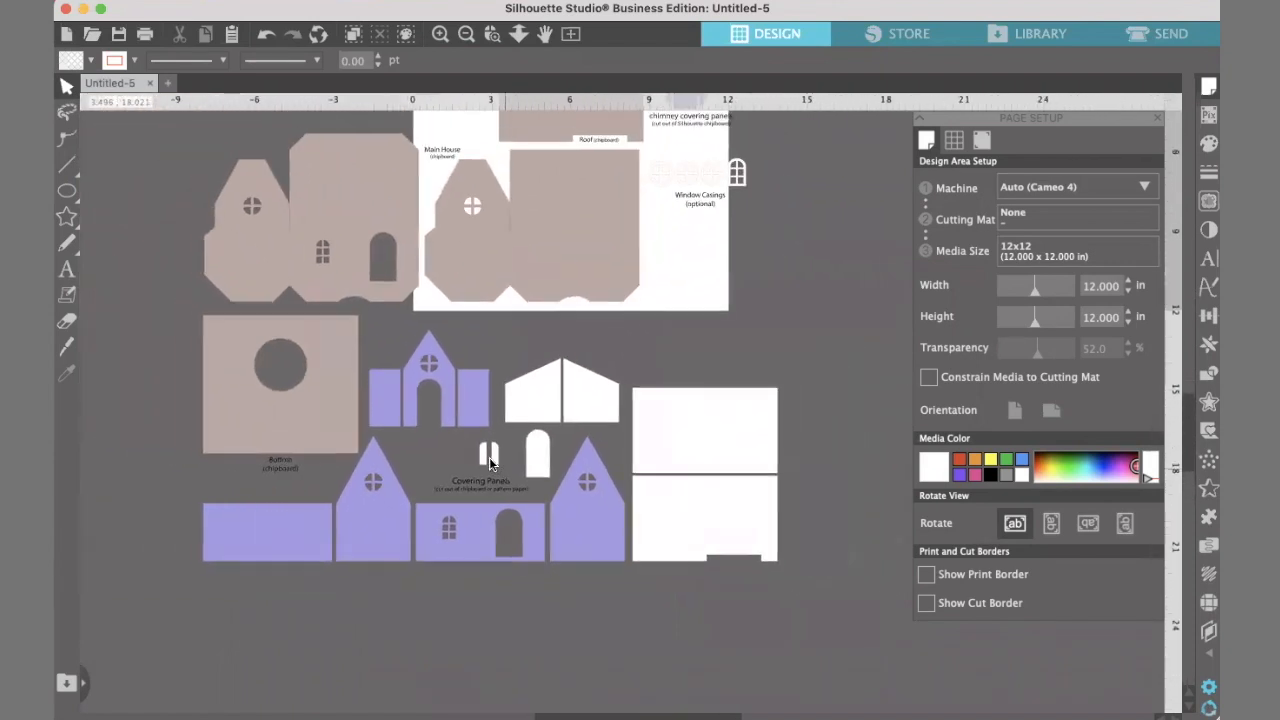
scroll(495, 455, "up", 1)
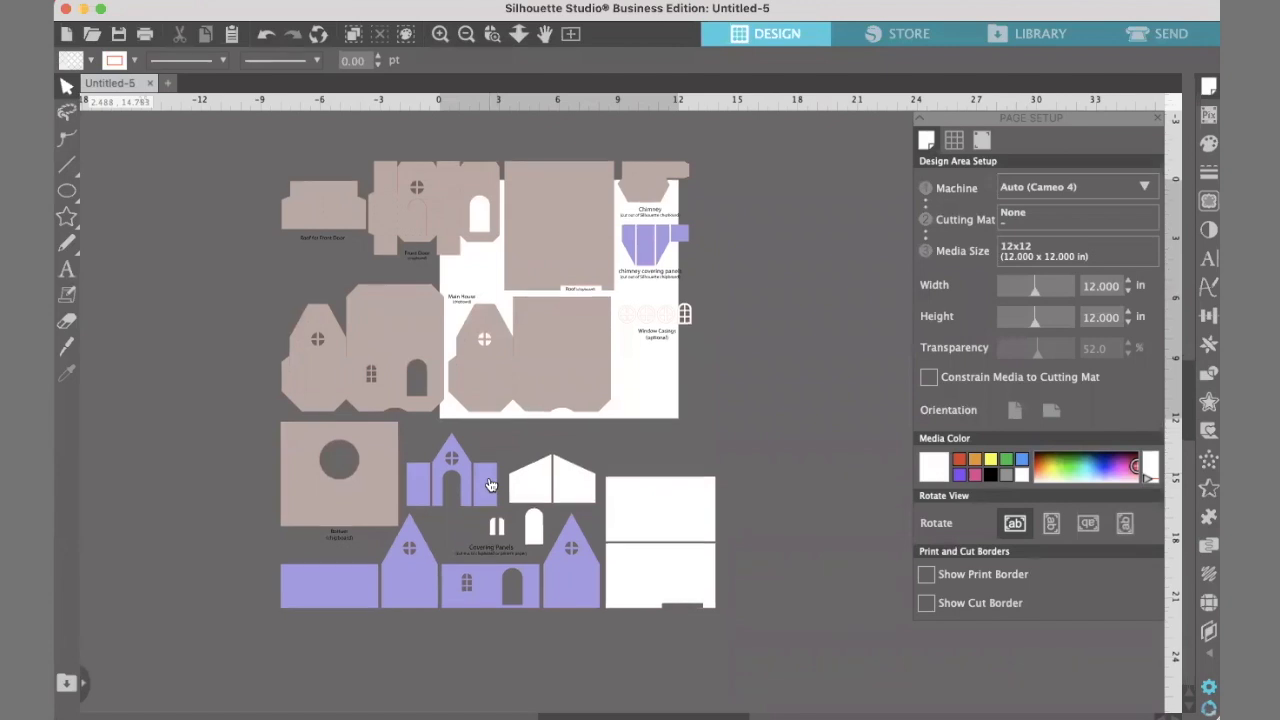
scroll(490, 485, "down", 1)
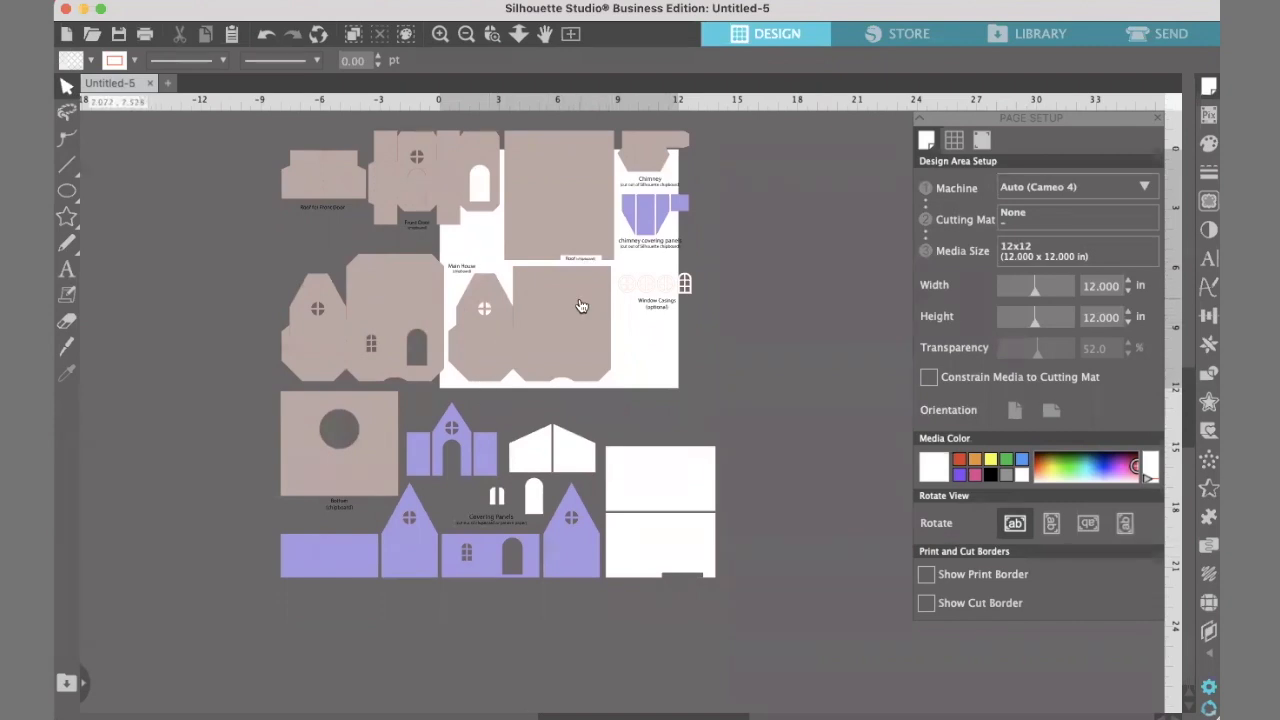
- Move the whole house design off the page to the left and ungroup it
left_click_drag(581, 305, 287, 311)
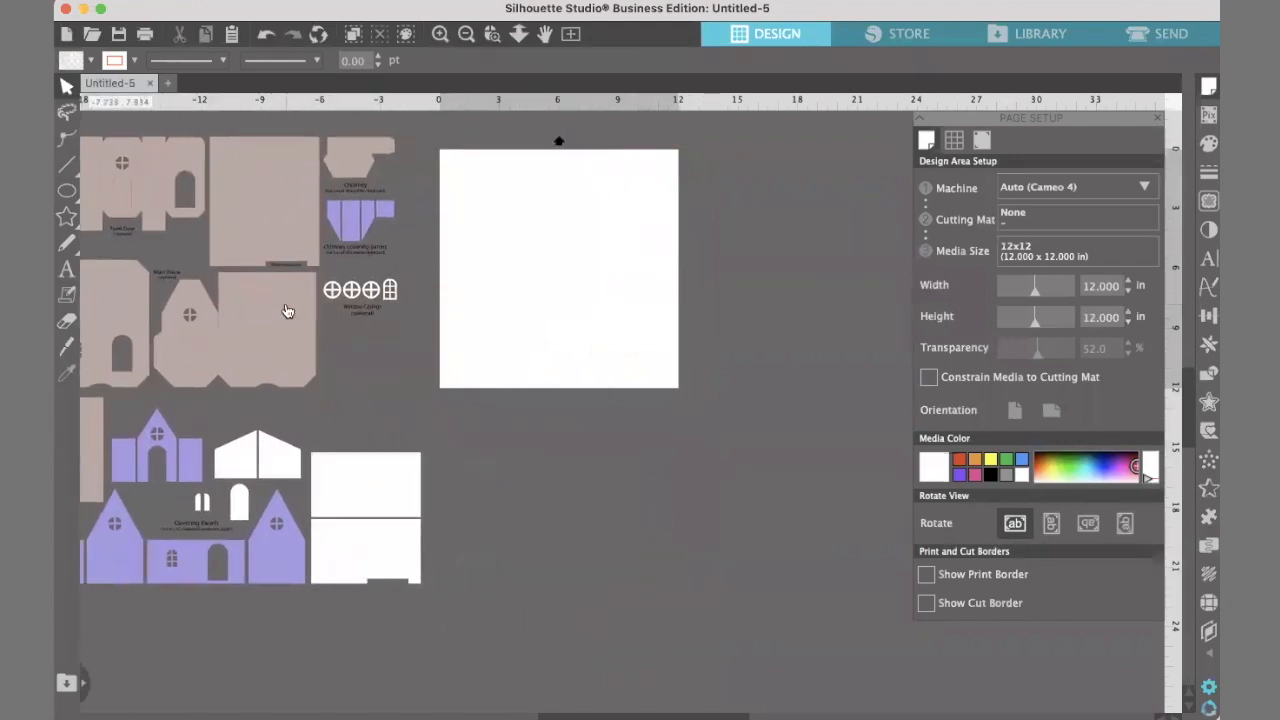
left_click(350, 304)
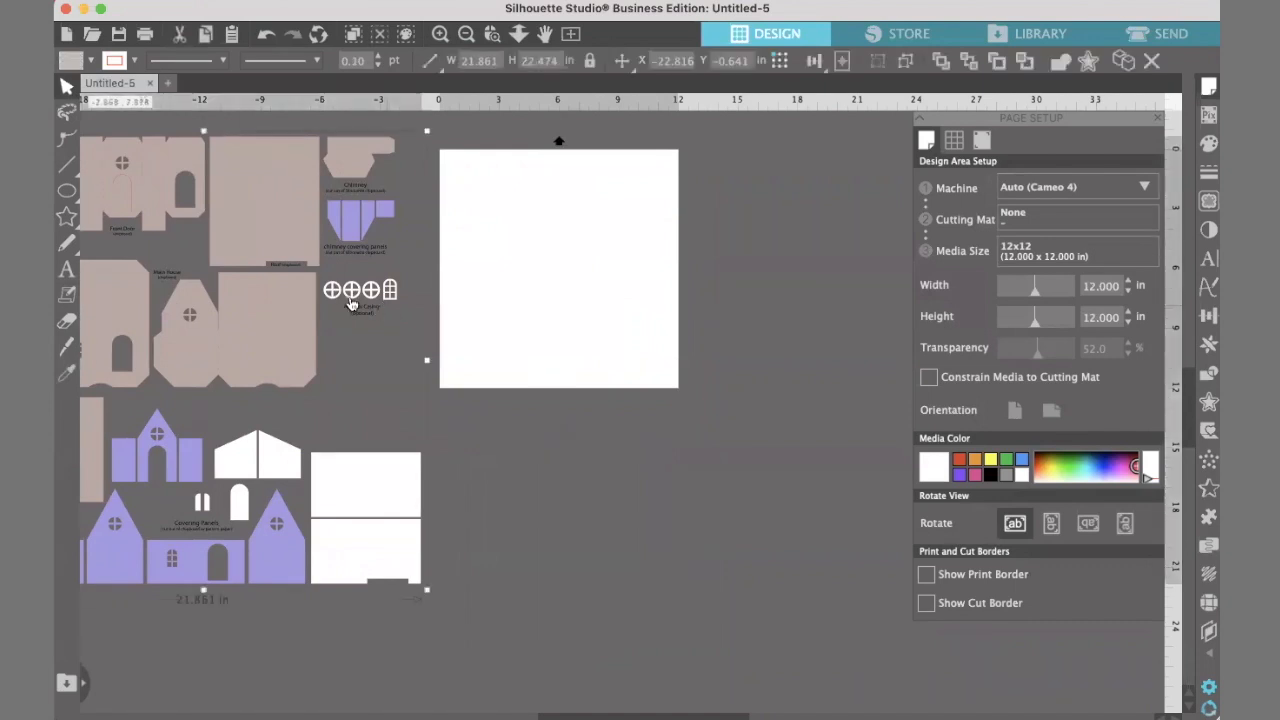
left_click(903, 63)
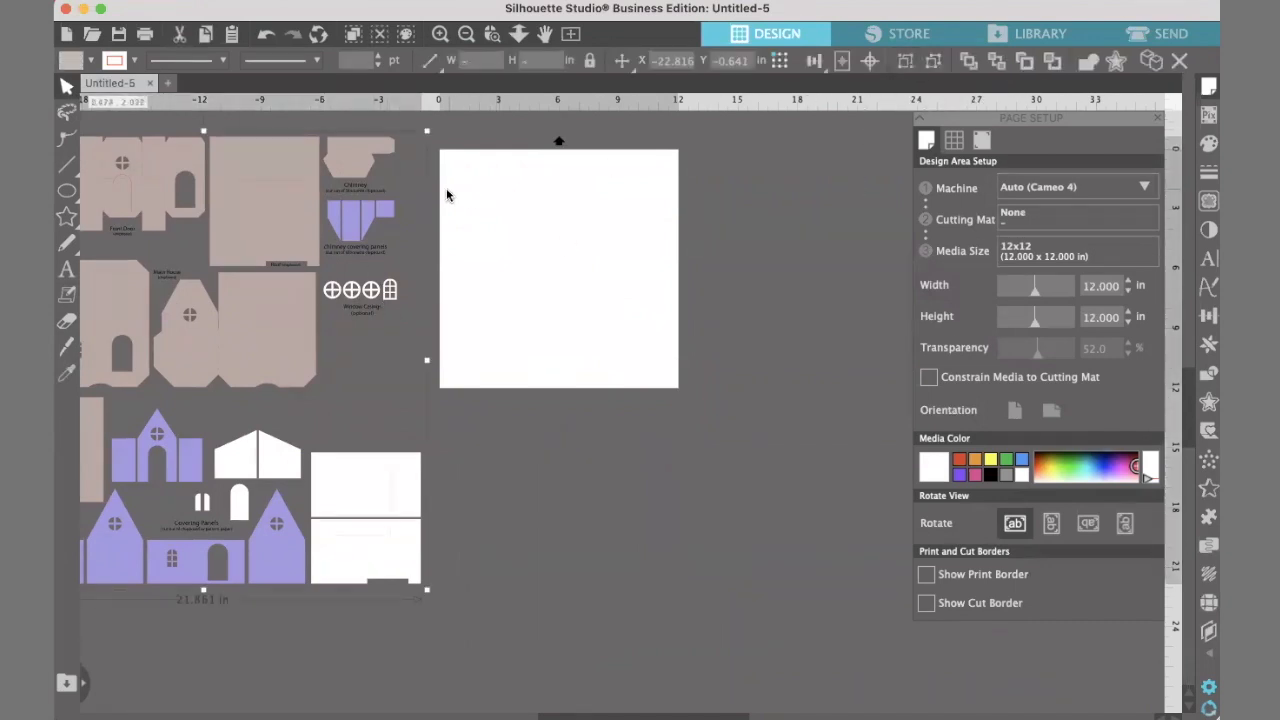
- Select the group of text labels separately from the house pieces and delete it
left_click(447, 190)
left_click(356, 190)
left_click_drag(356, 190, 425, 241)
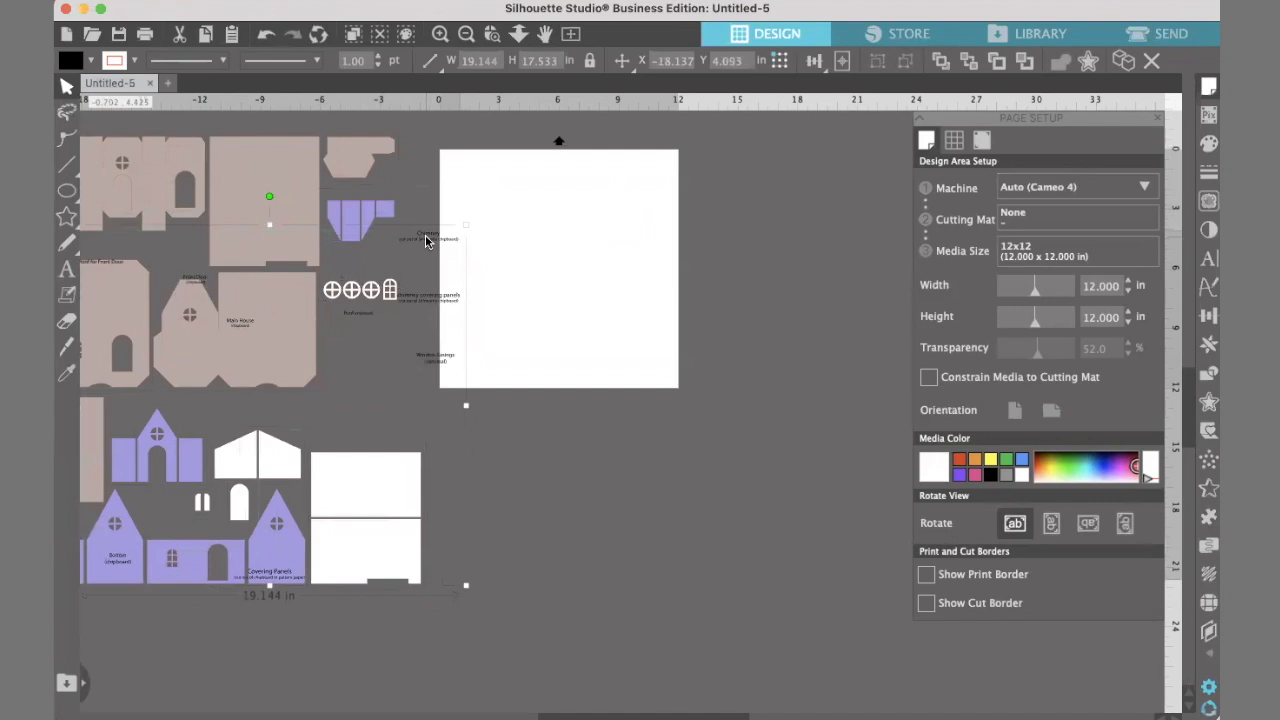
key("Delete")
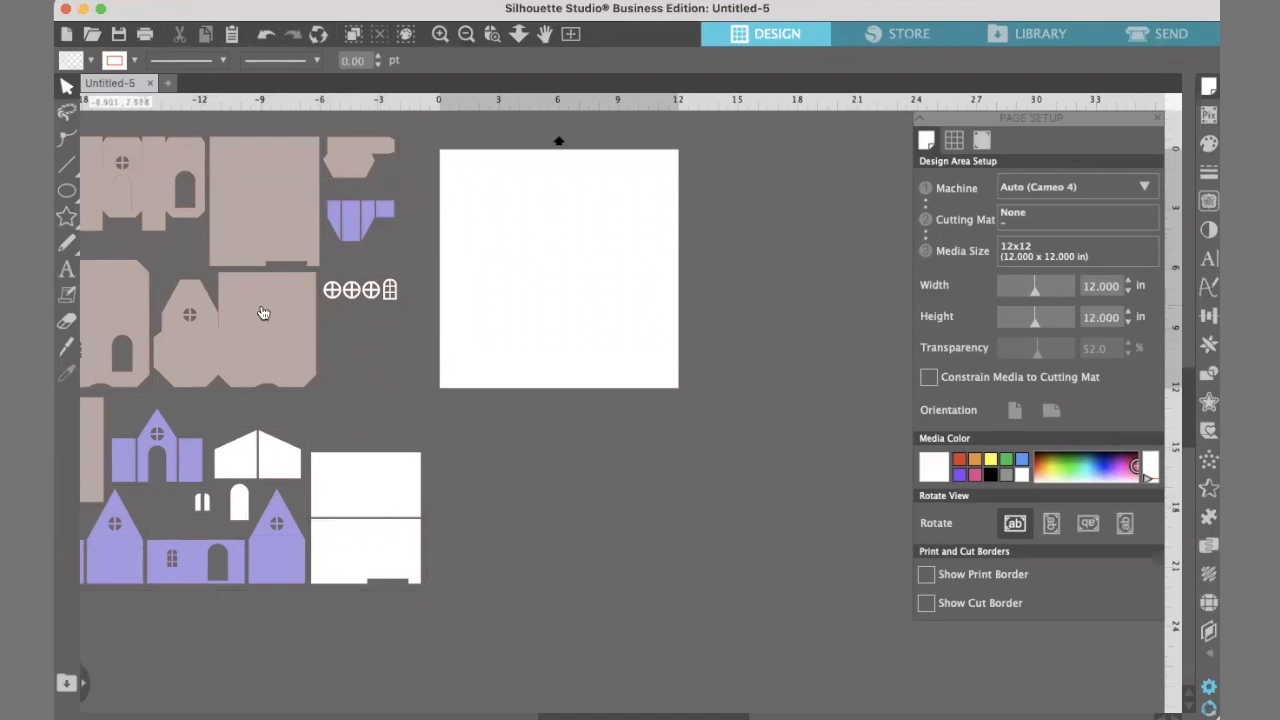
- Place the main house piece with the door opening on the page and set the cutting mat to Cameo 12.0 x 12.0 in
left_click_drag(115, 308, 566, 208)
left_click(765, 190)
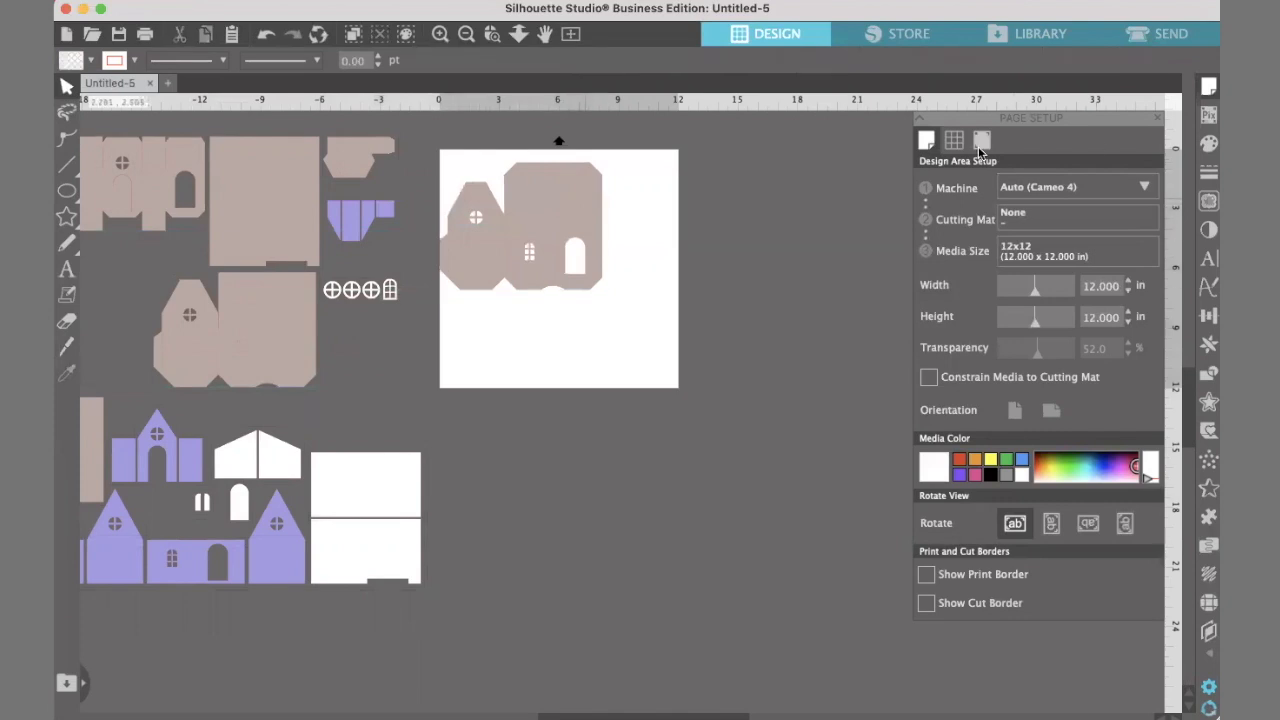
left_click(1053, 221)
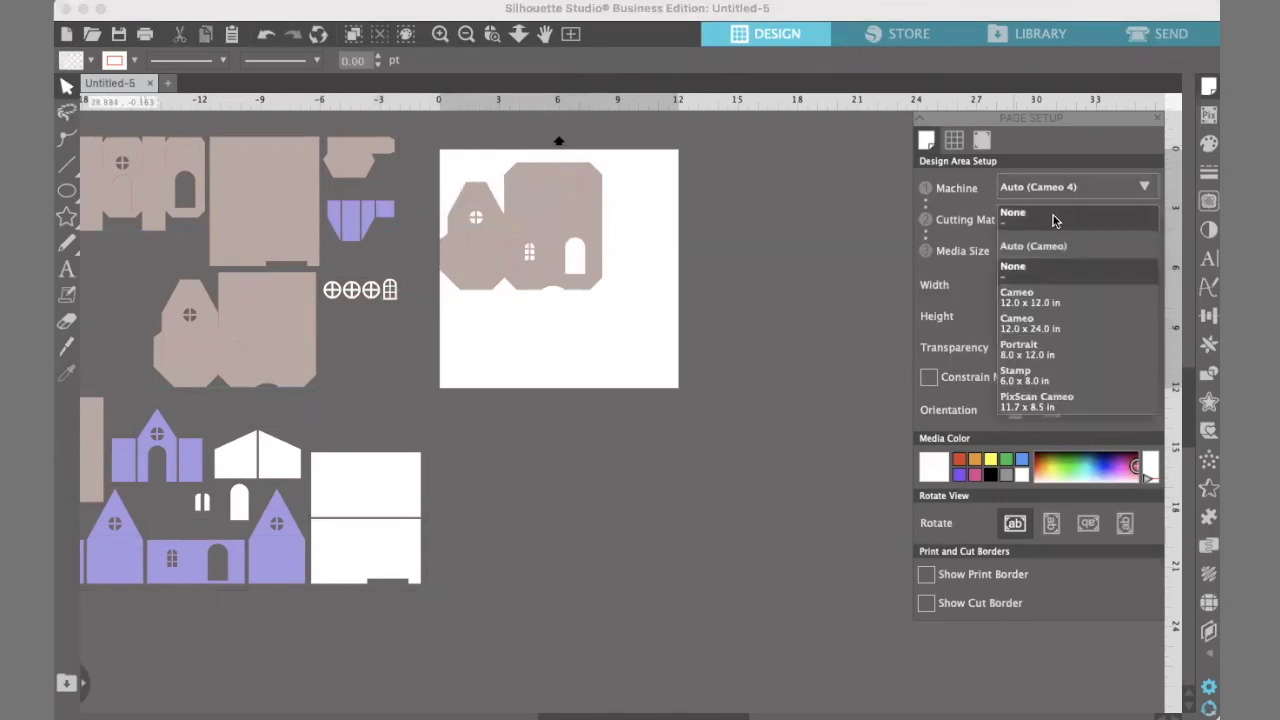
left_click(1035, 300)
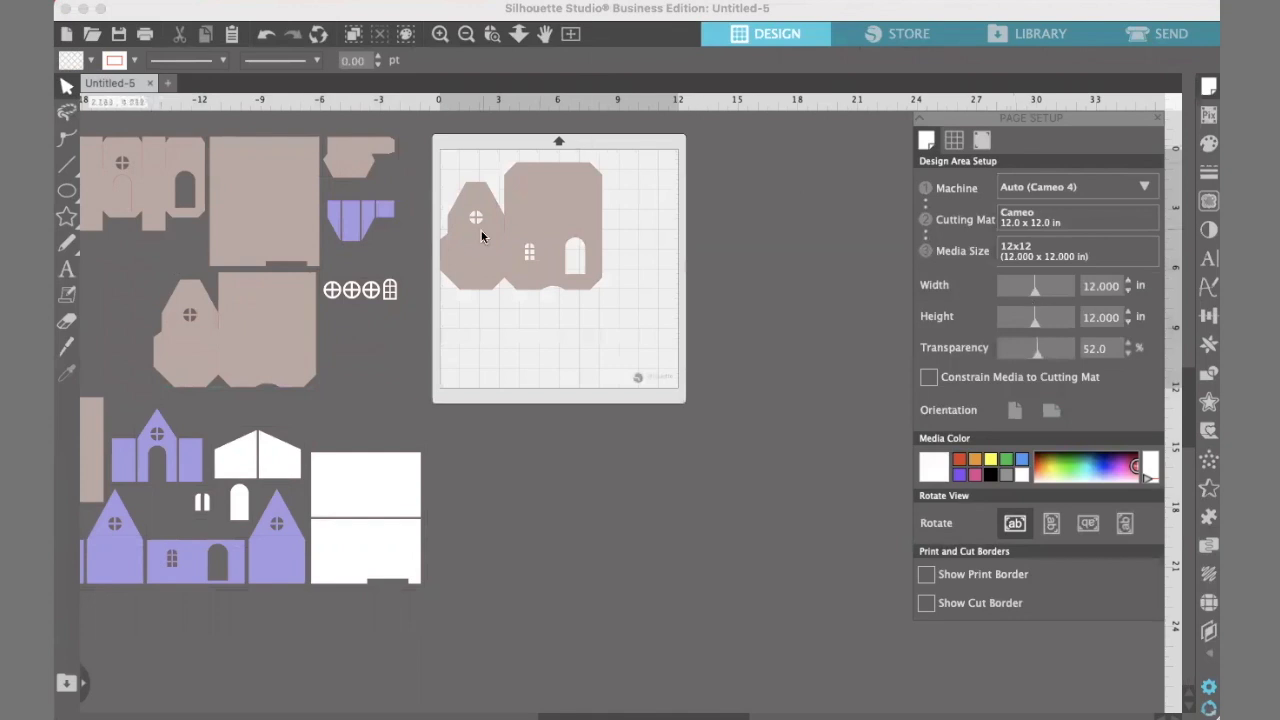
scroll(668, 262, "up", 1)
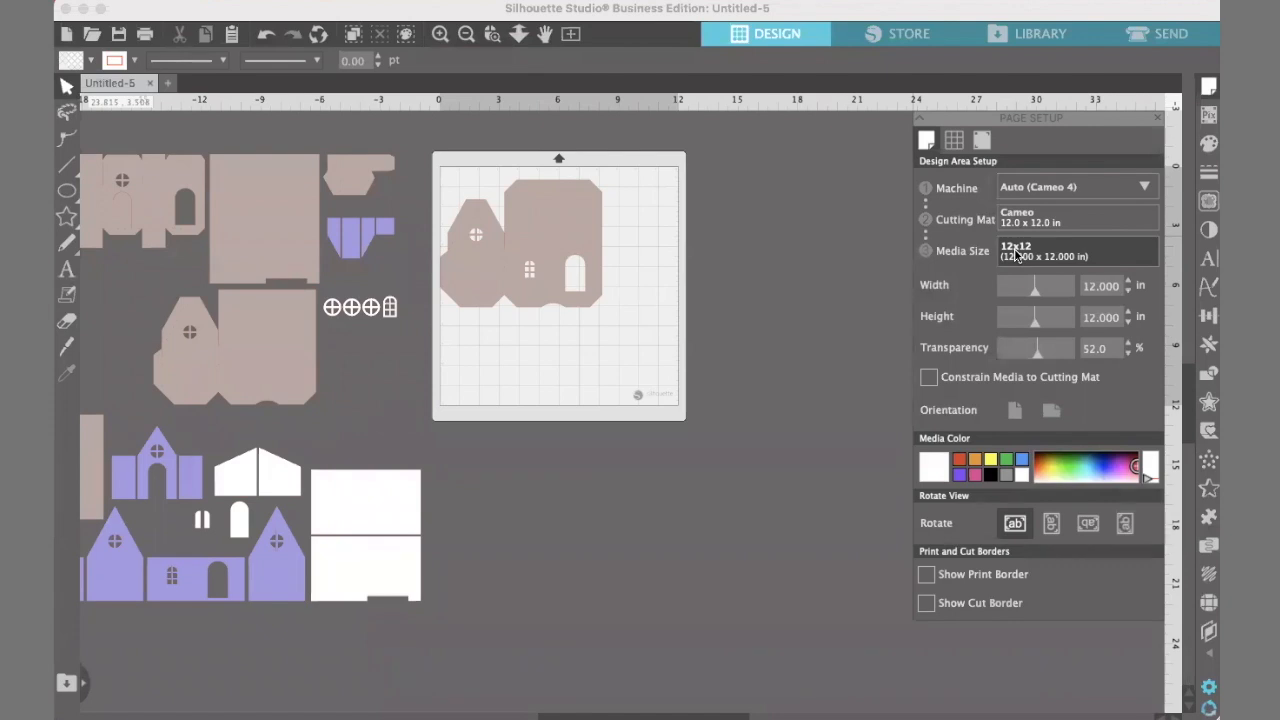
- Move the main house piece to about X 0.132, Y 0.352 in on the mat and place the second main house piece directly below it
left_click_drag(529, 249, 532, 234)
left_click(533, 241)
scroll(490, 224, "up", 3)
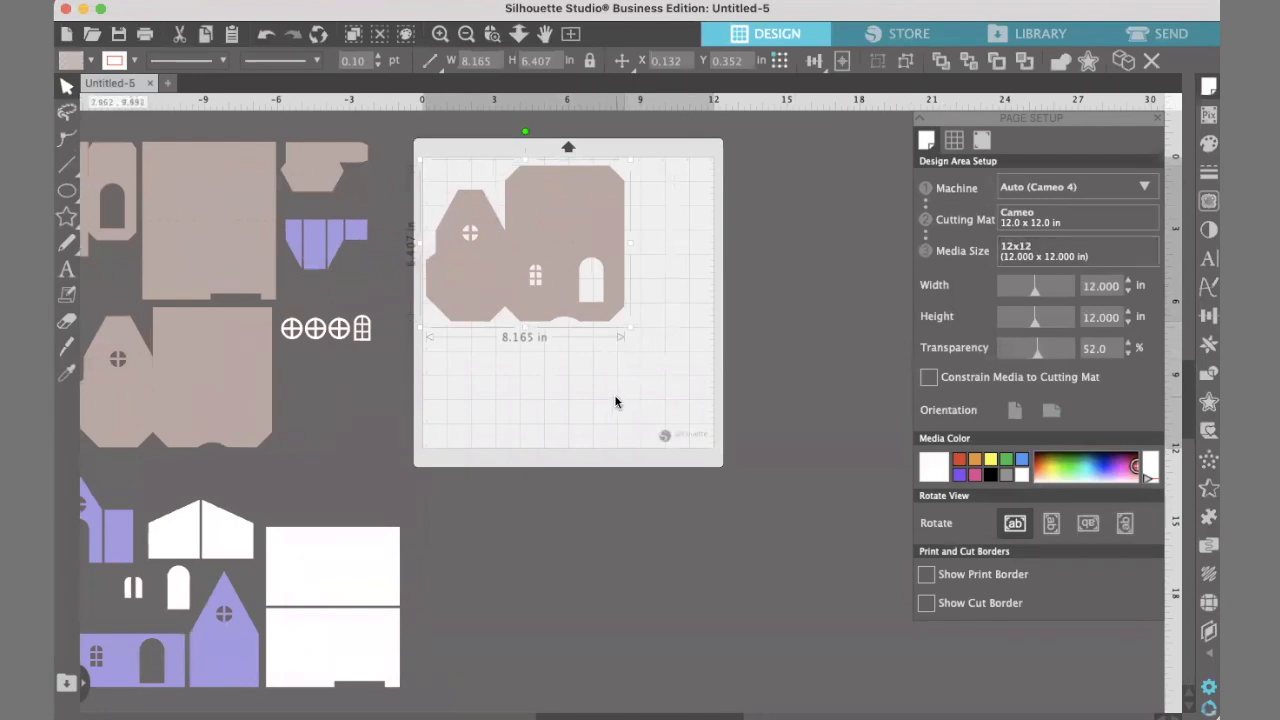
left_click_drag(197, 380, 550, 390)
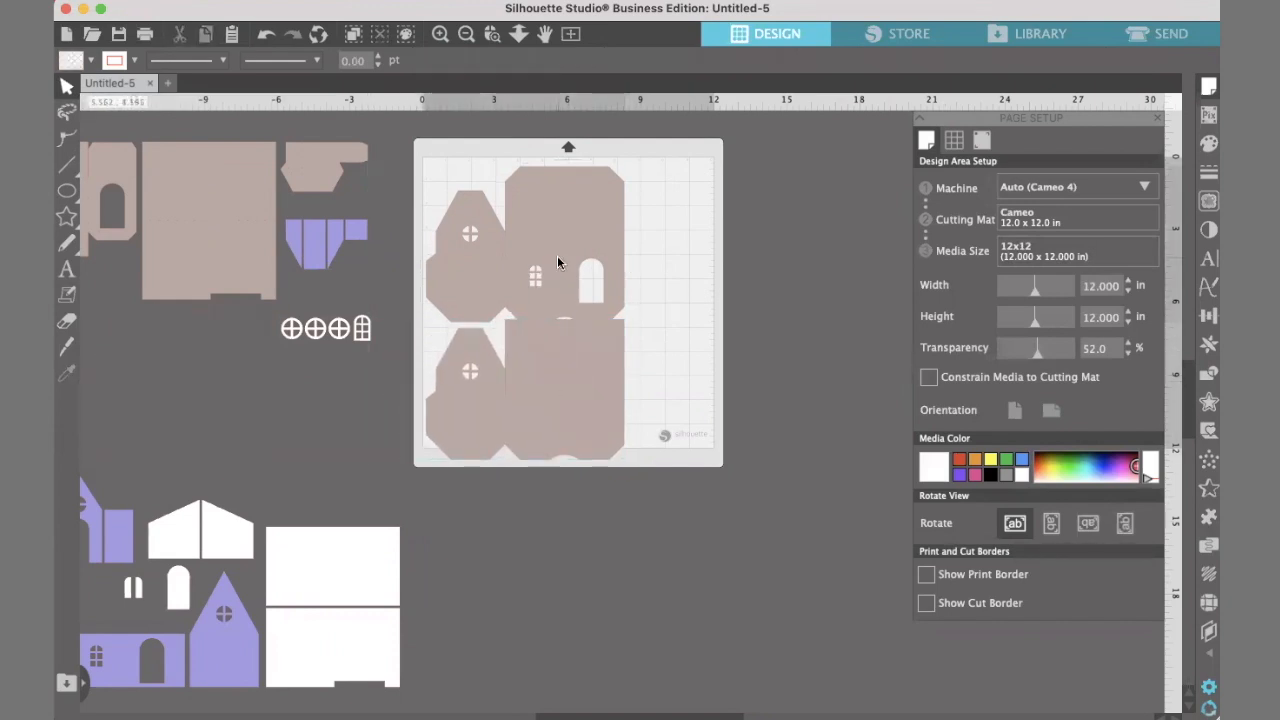
- Shift the main house piece with the door opening up to the mat's upper edge and move the second main house piece off the mat
left_click_drag(557, 255, 555, 248)
left_click(568, 350)
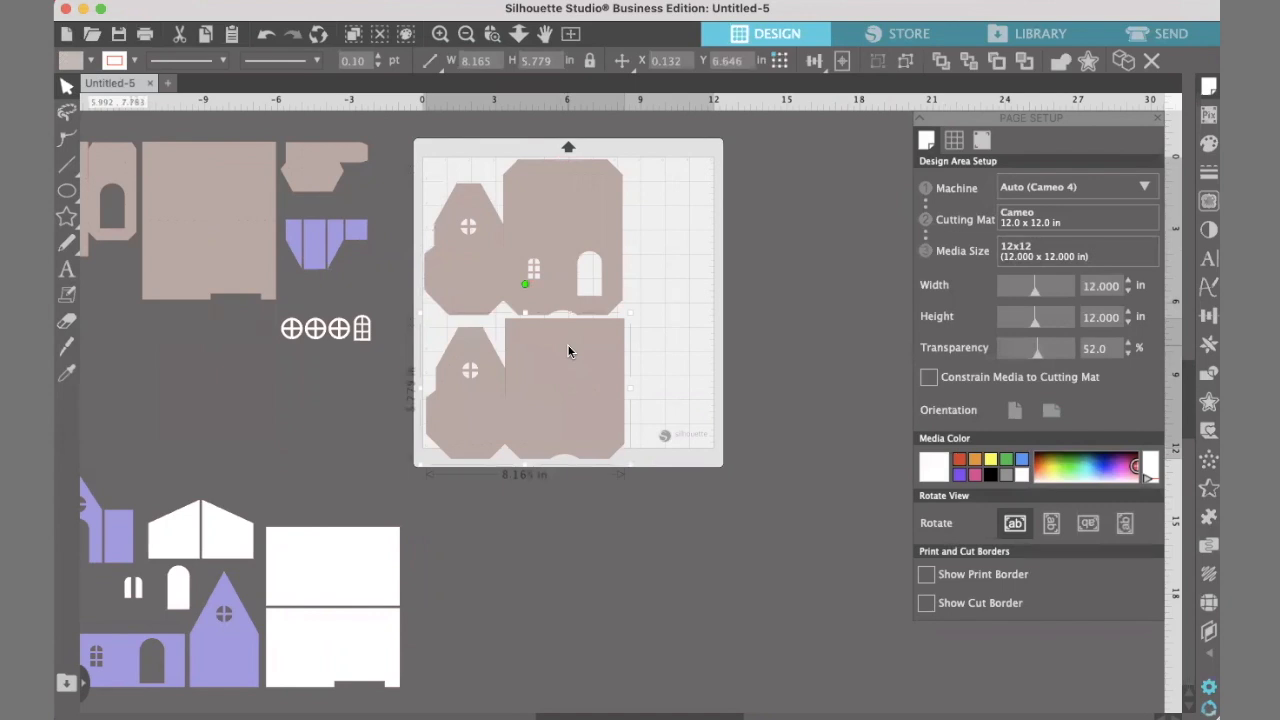
left_click_drag(568, 350, 195, 337)
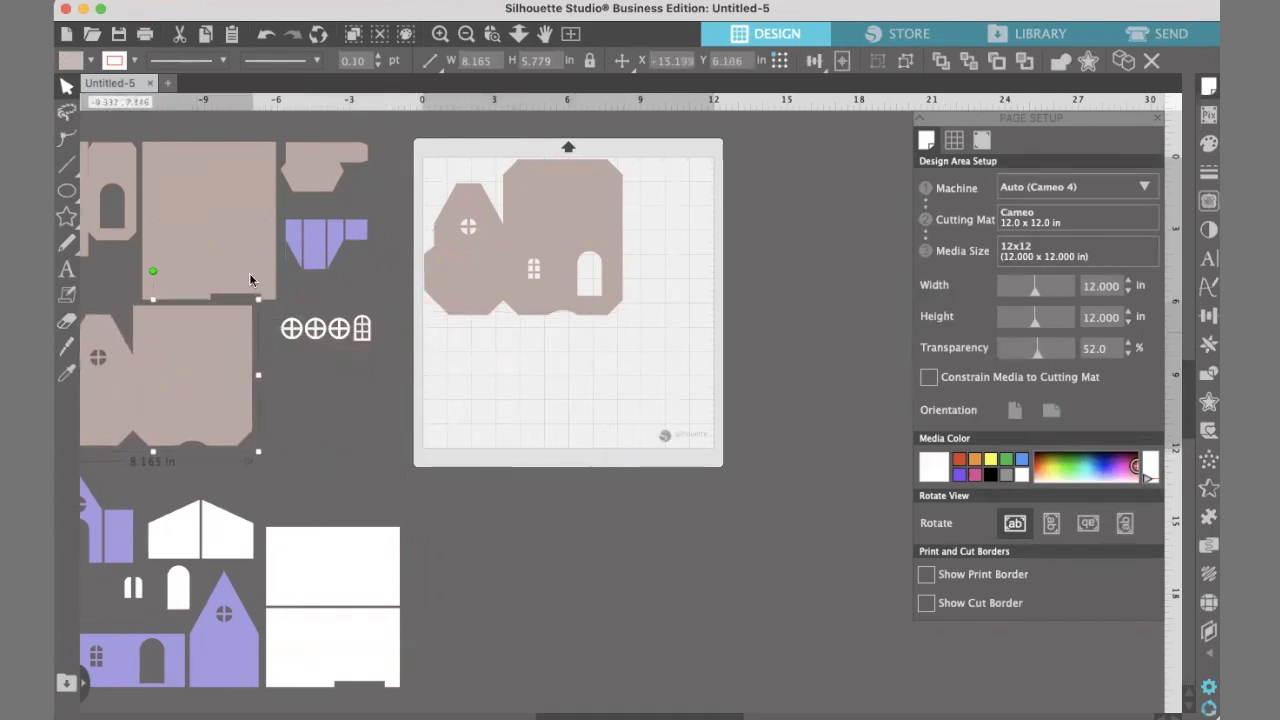
- Place the small brown piece with the narrow side strip in the mat's upper-right corner
left_click_drag(328, 157, 656, 172)
key("Escape")
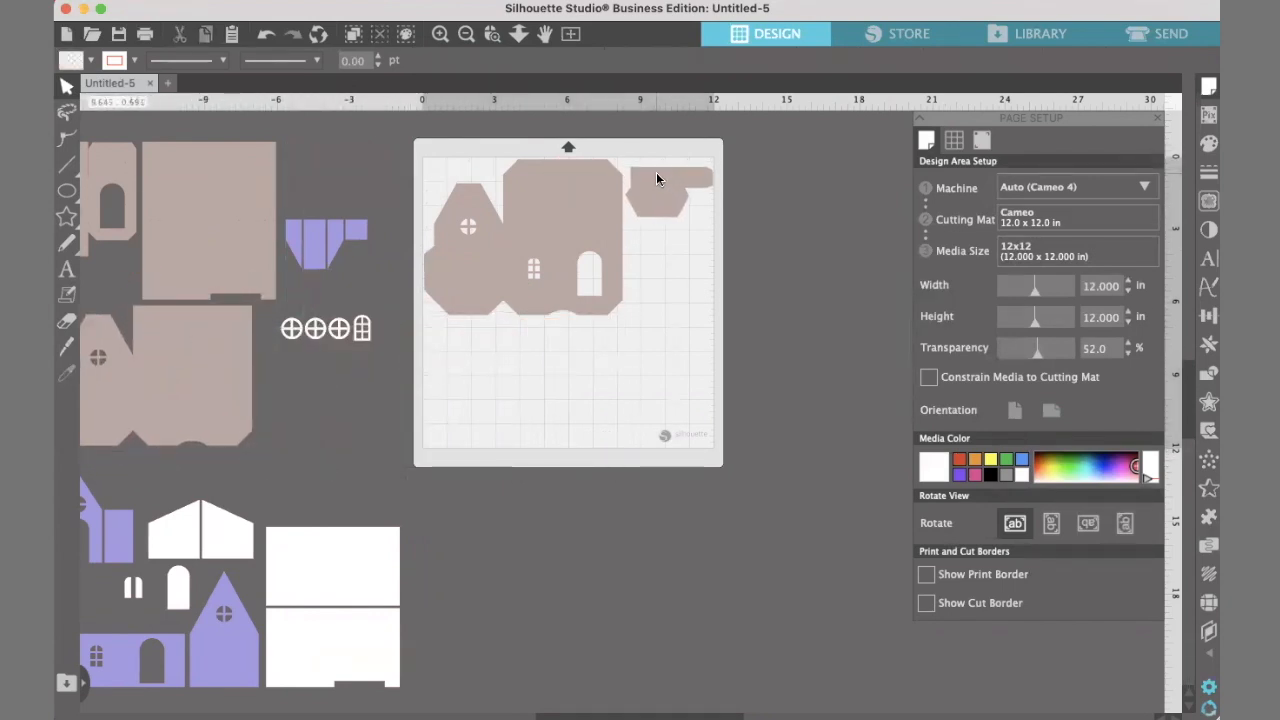
- Try to fit the large notched rectangular piece below the house piece, rotating it 90 degrees, and move it back off the mat
left_click_drag(211, 246, 517, 429)
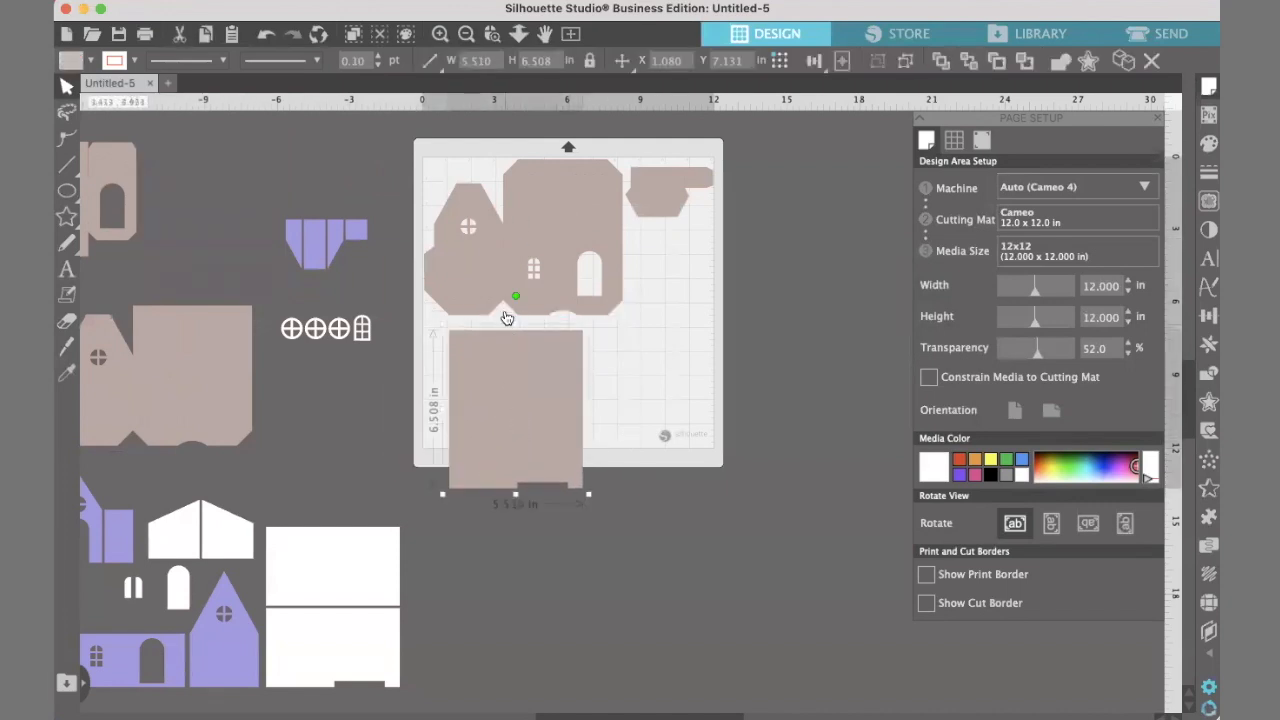
left_click_drag(514, 300, 665, 403)
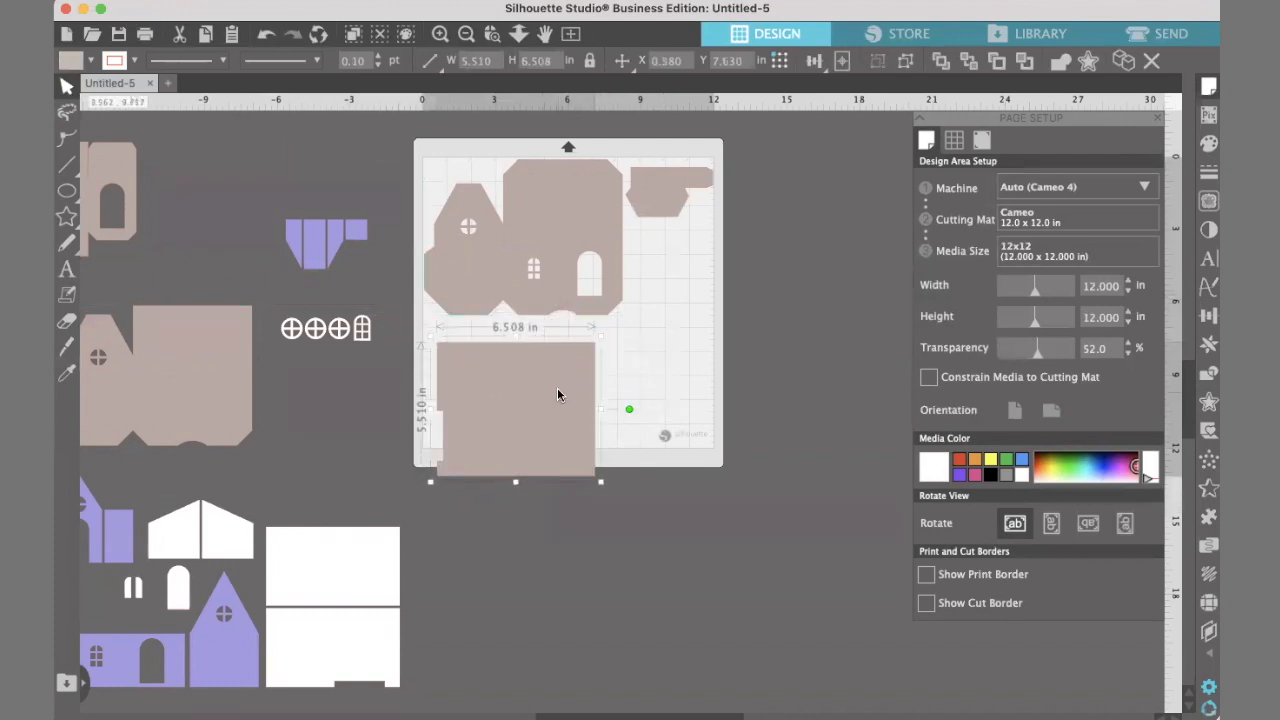
left_click_drag(553, 381, 274, 194)
left_click(357, 629)
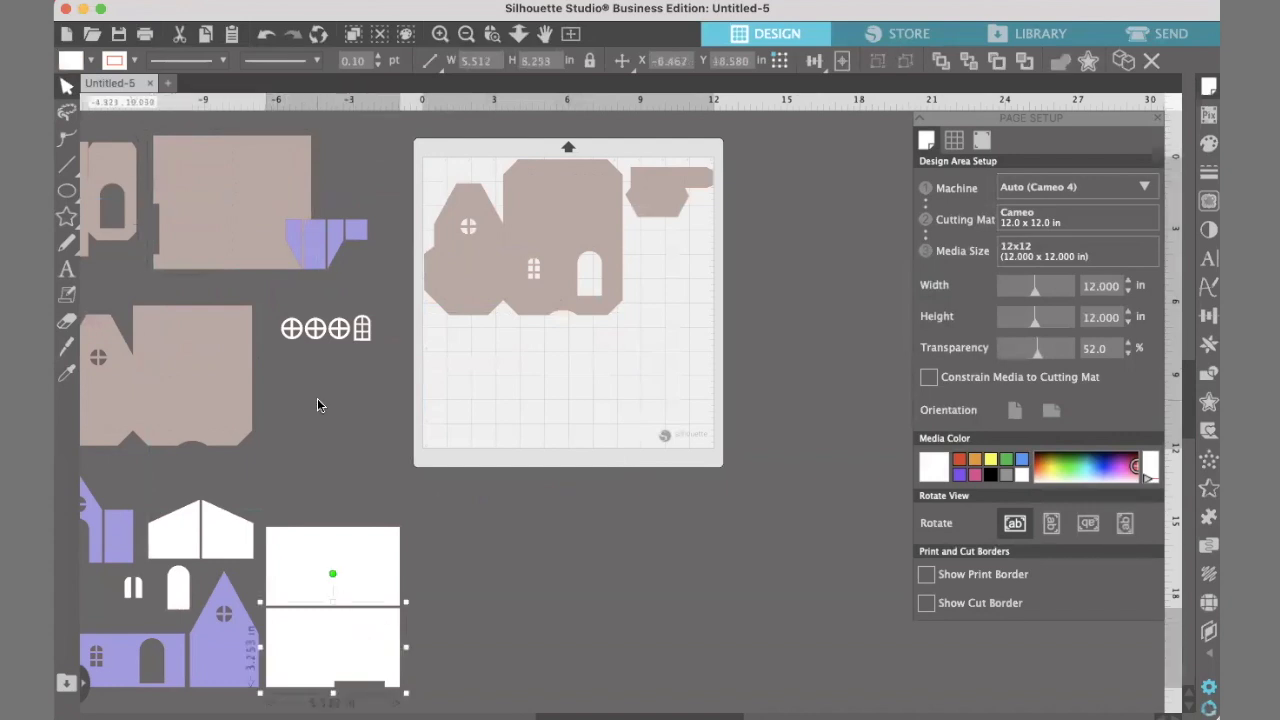
- Place the smaller brown house piece with the round window and door below the main piece and the plain purple rectangle near the mat's right edge
scroll(317, 398, "left", 2)
left_click_drag(126, 211, 580, 391)
left_click_drag(173, 525, 772, 249)
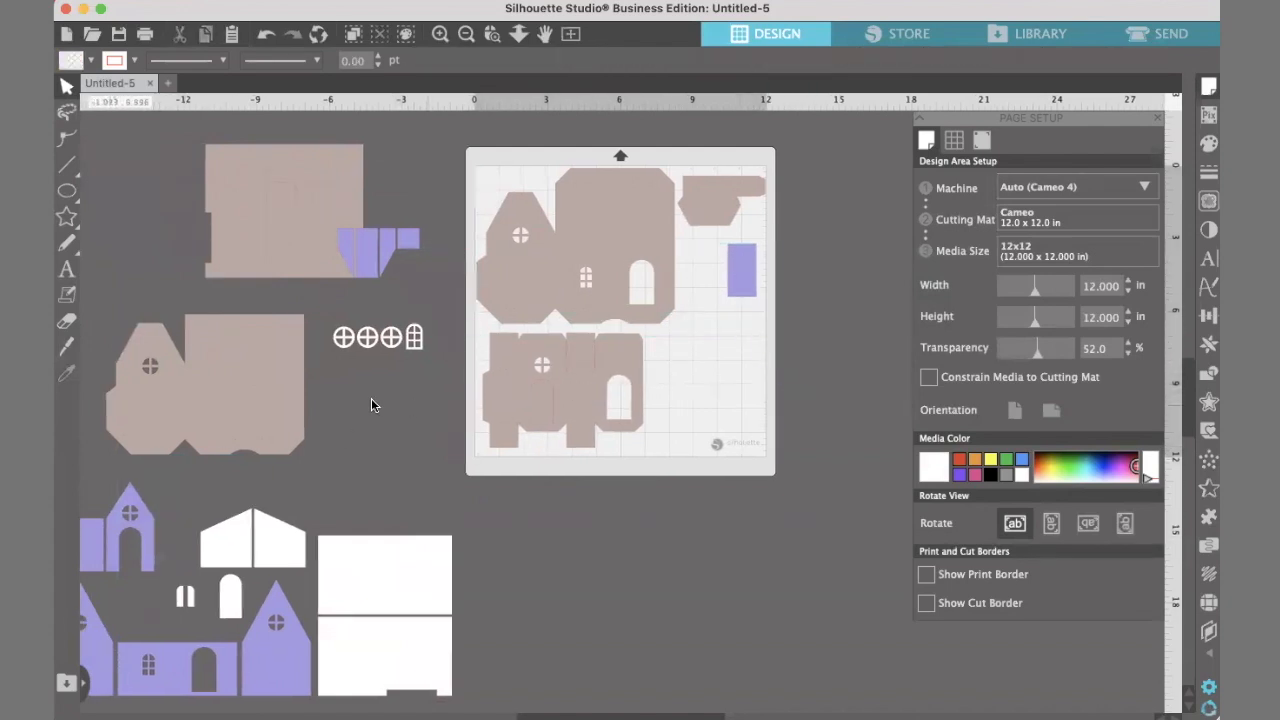
- Place the two white slanted-top pieces side by side on the mat, to the right of the smaller brown house piece
left_click_drag(236, 545, 688, 334)
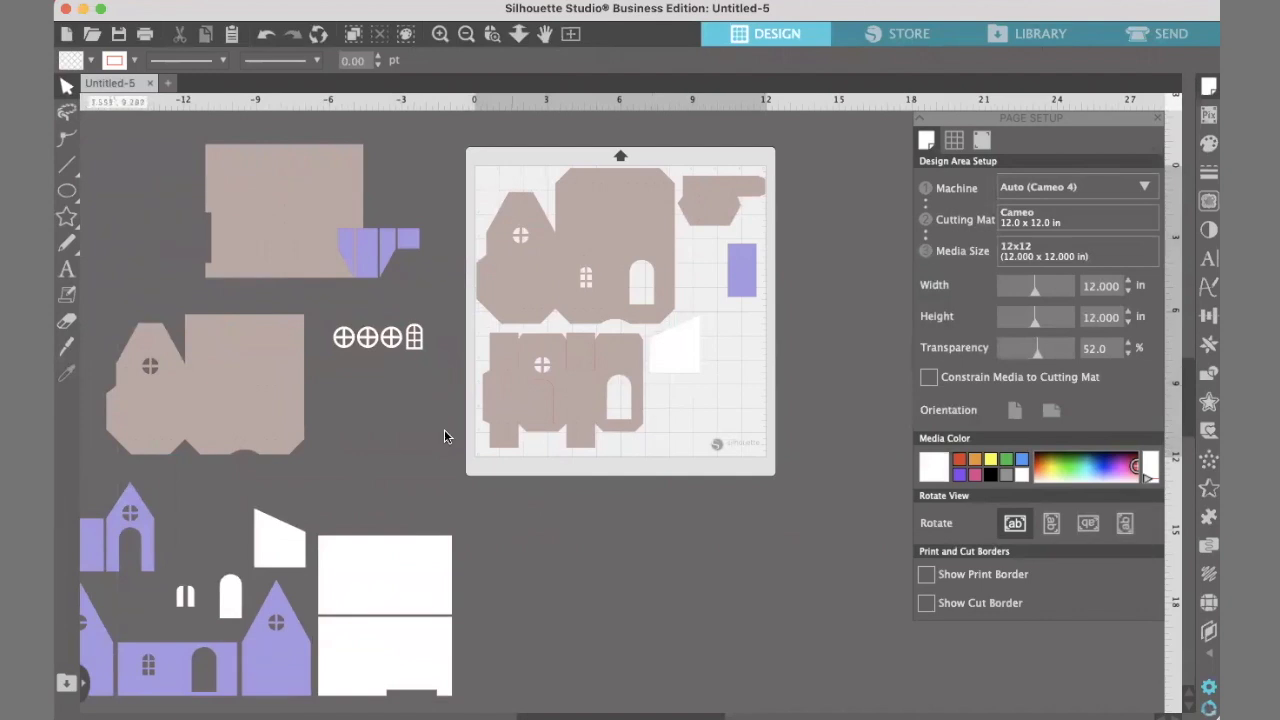
left_click_drag(300, 532, 727, 338)
- Copy the arched window frame into a new document and position it near the mat's upper-left corner
left_click(414, 342)
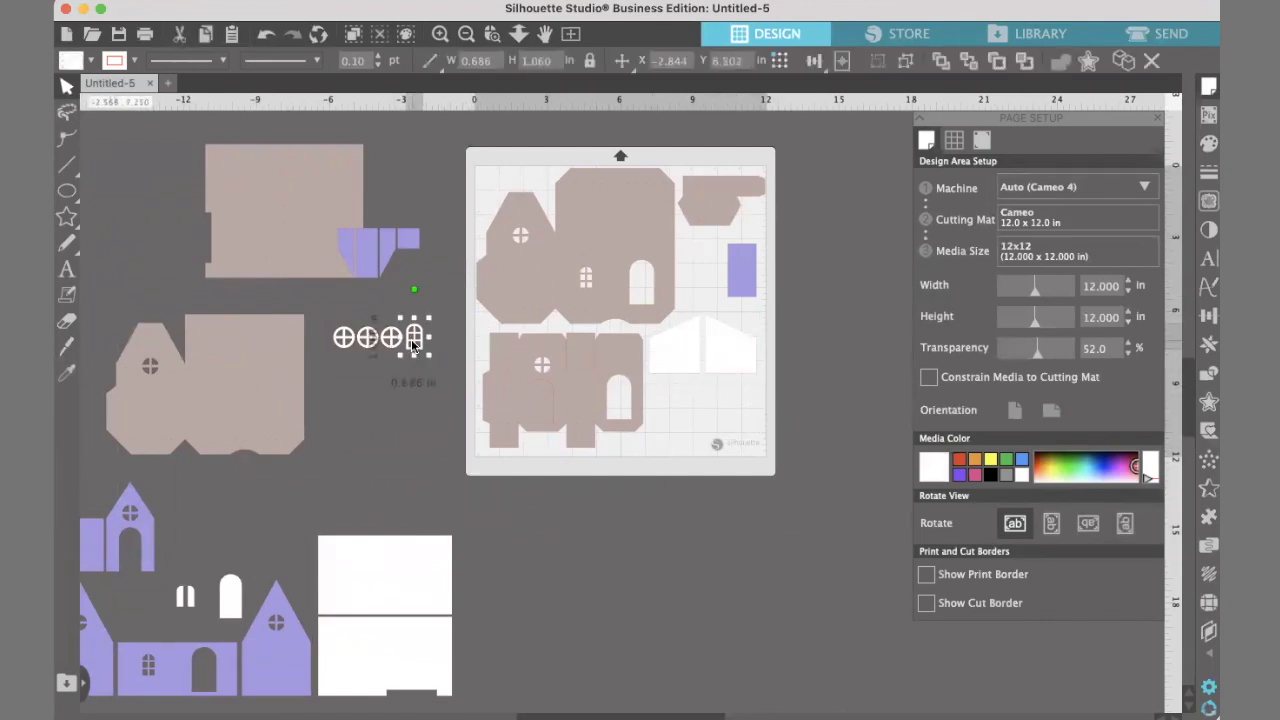
left_click(168, 82)
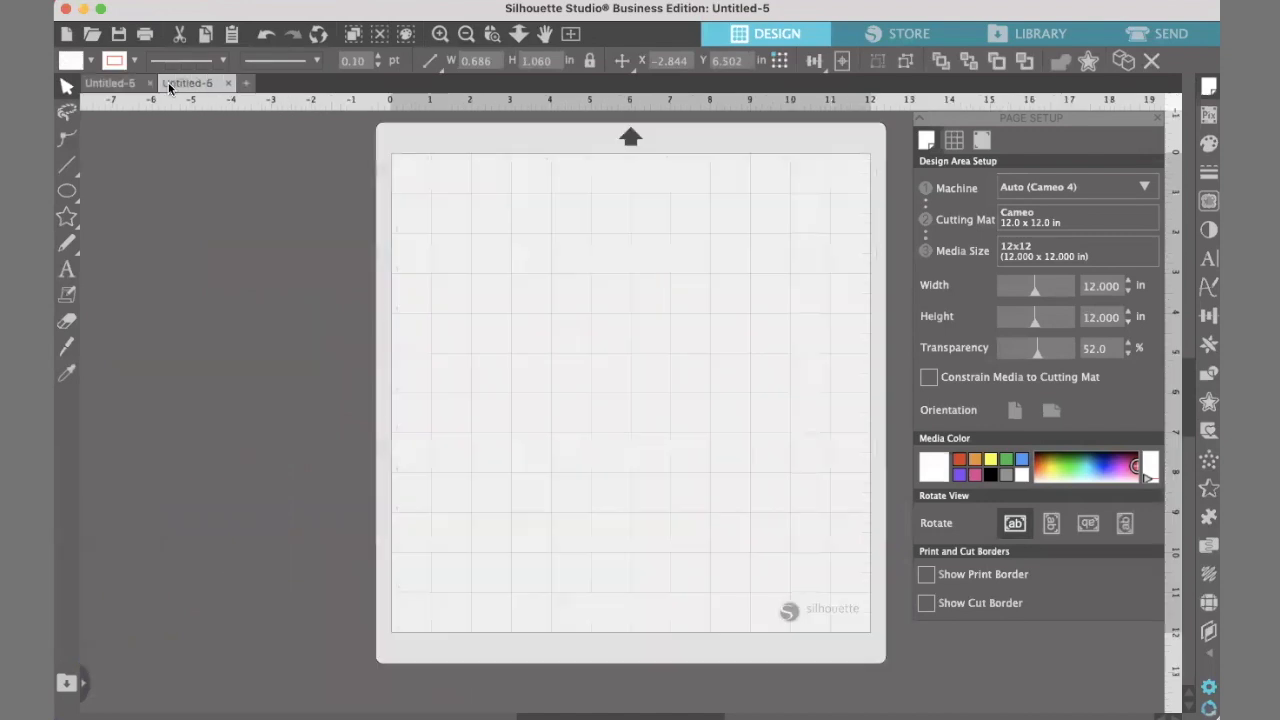
key("super+v")
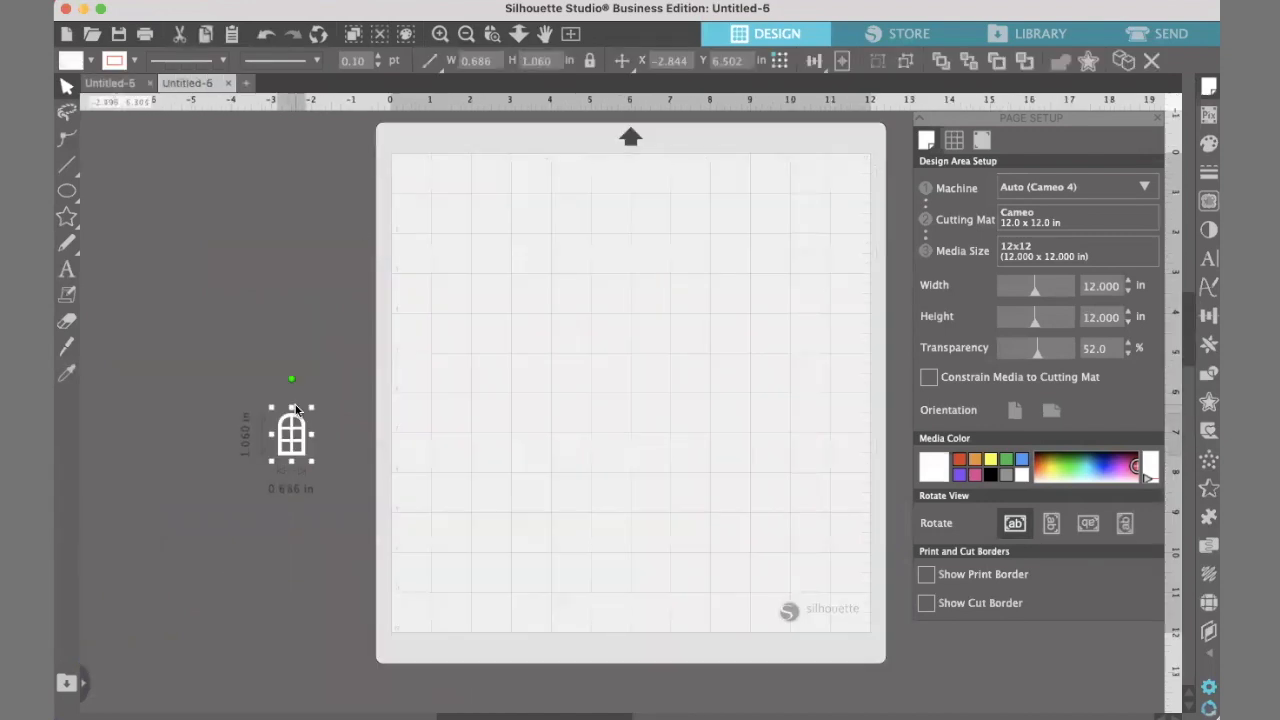
left_click_drag(298, 417, 501, 195)
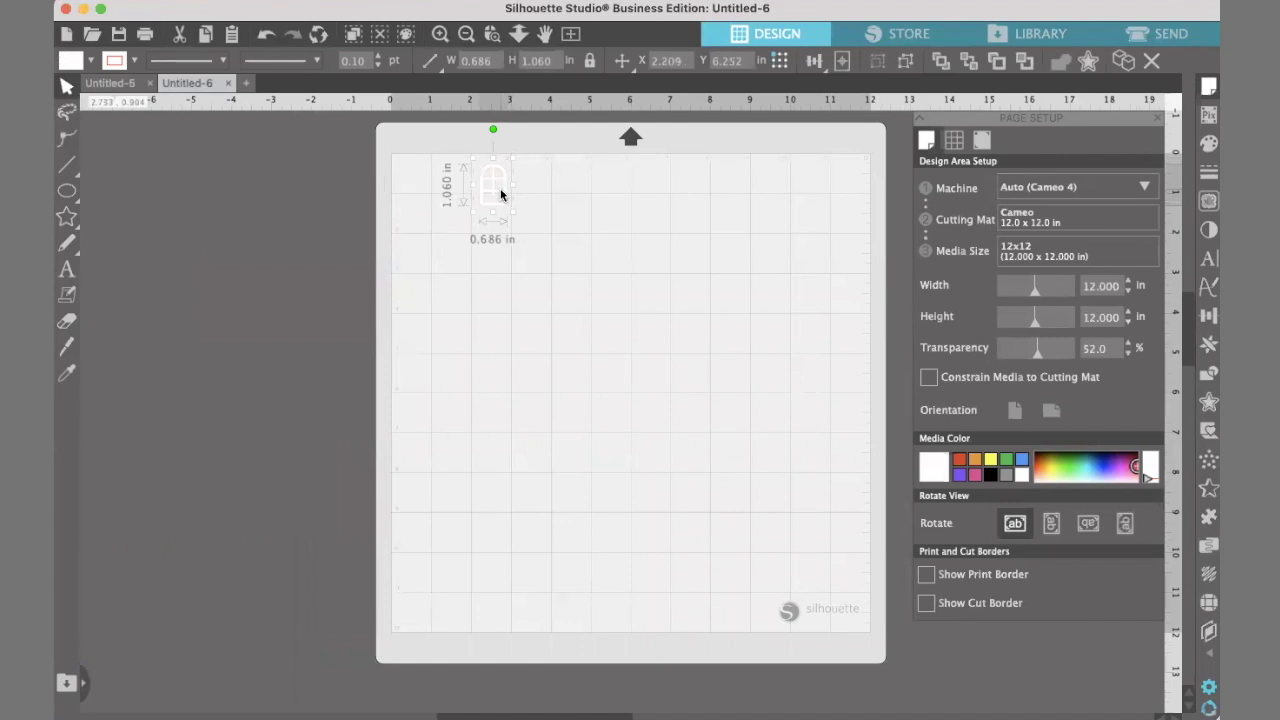
- Open the cut settings for the window and choose Chipboard as the Carriage 1 material
left_click(1172, 36)
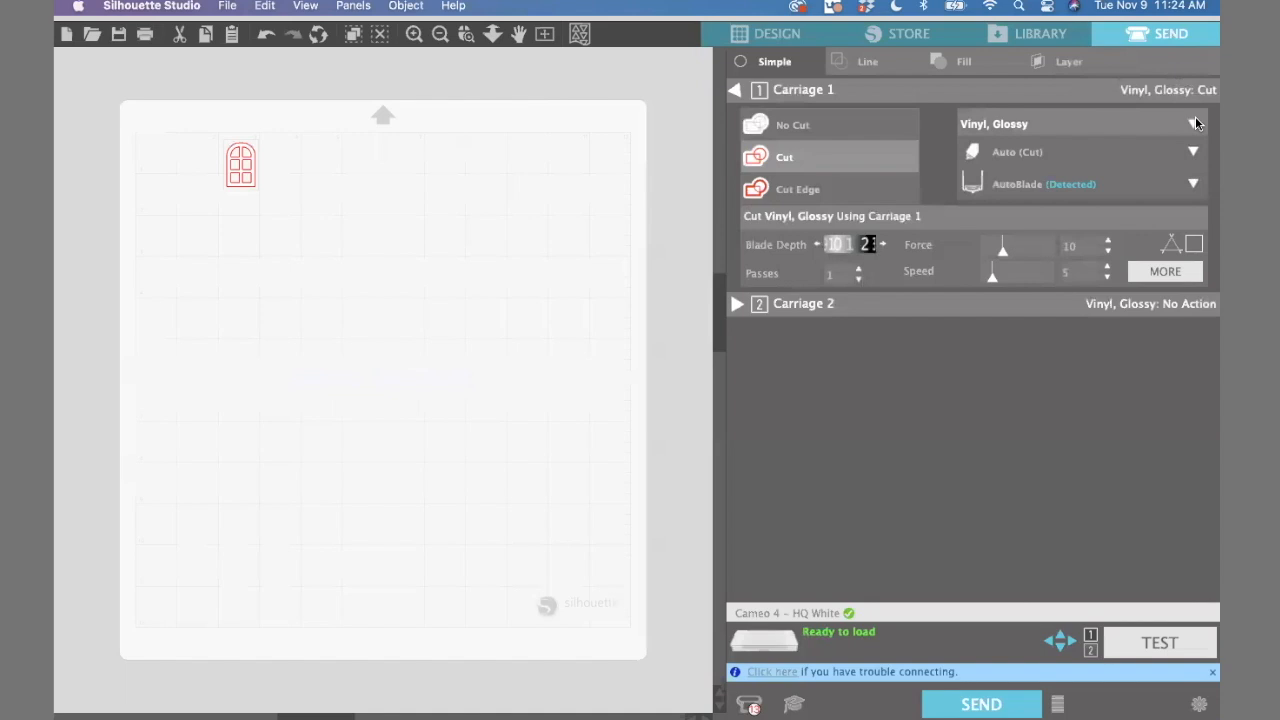
left_click(1192, 121)
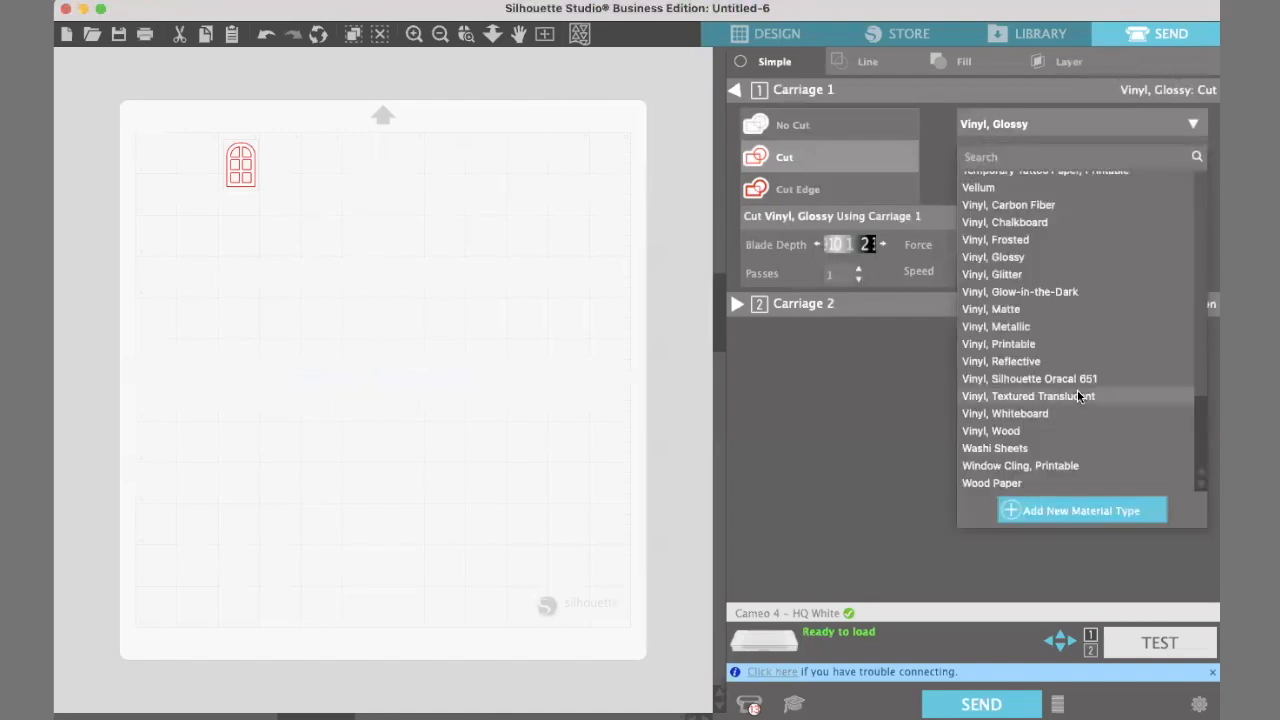
scroll(1077, 396, "up", 10)
scroll(1077, 389, "up", 5)
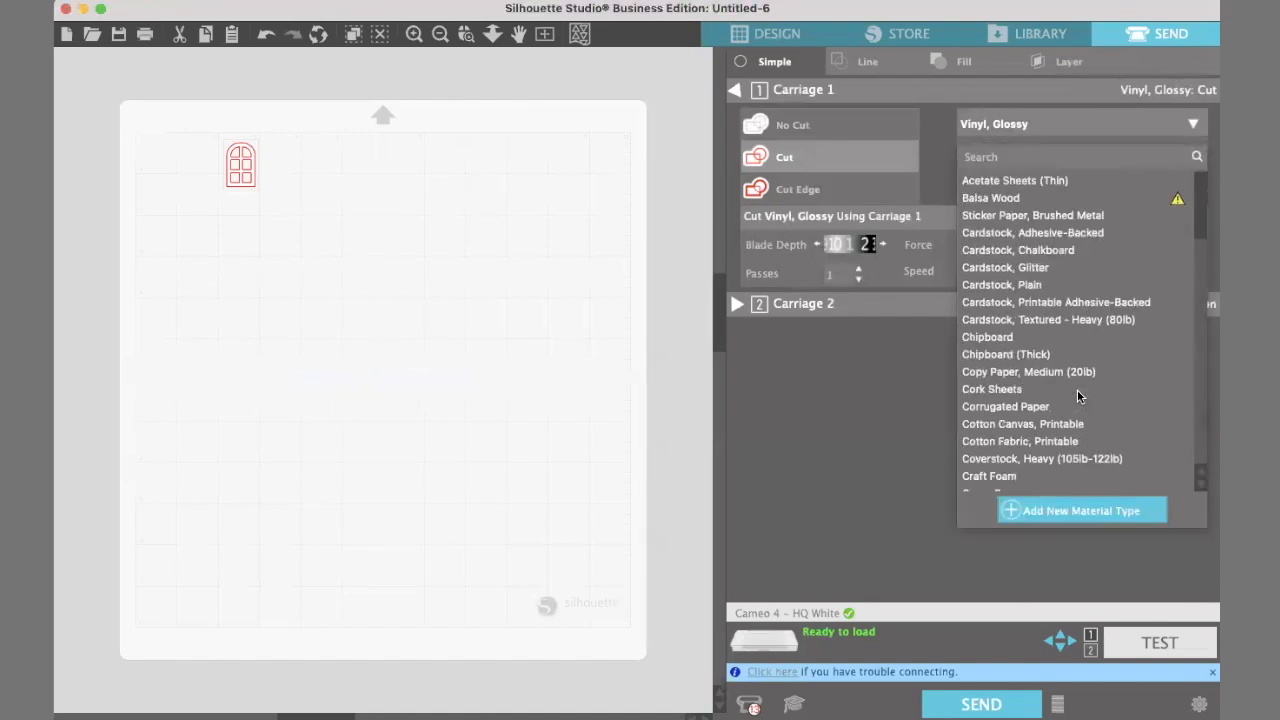
left_click(1003, 340)
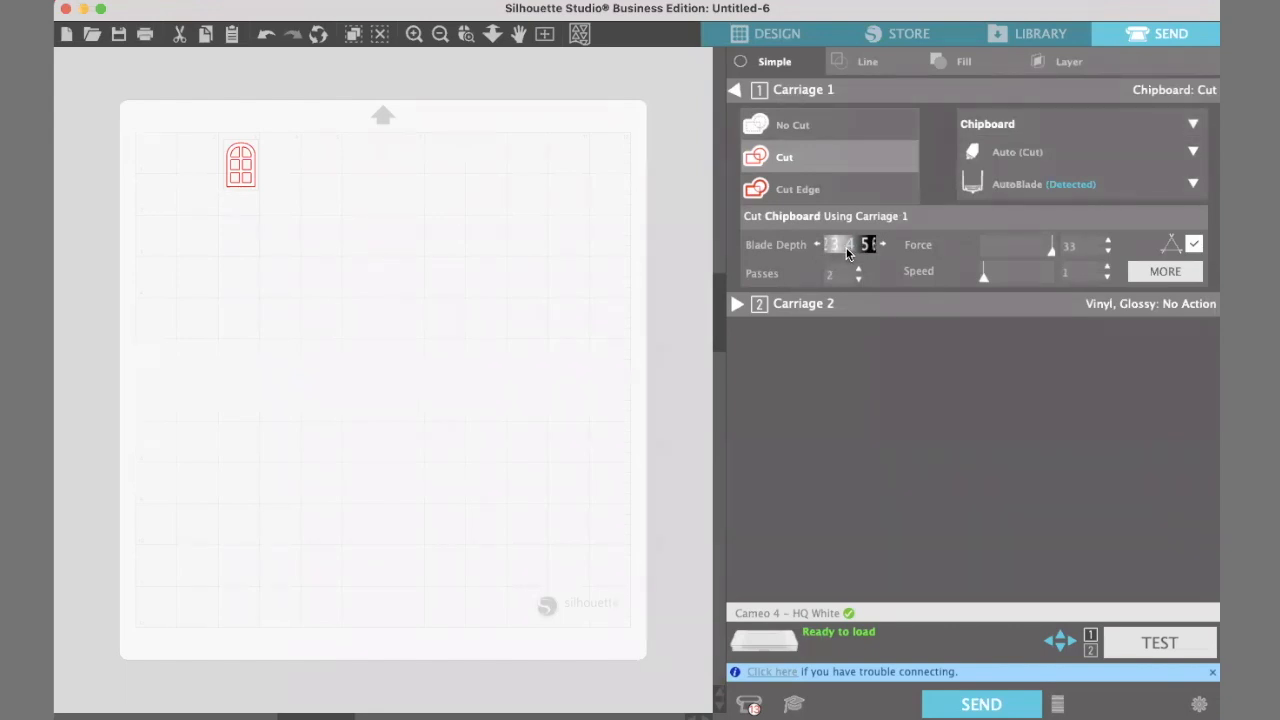
- Set the chipboard cutting speed to 14
double_click(1073, 268)
left_click(1074, 270)
left_click_drag(981, 282, 997, 279)
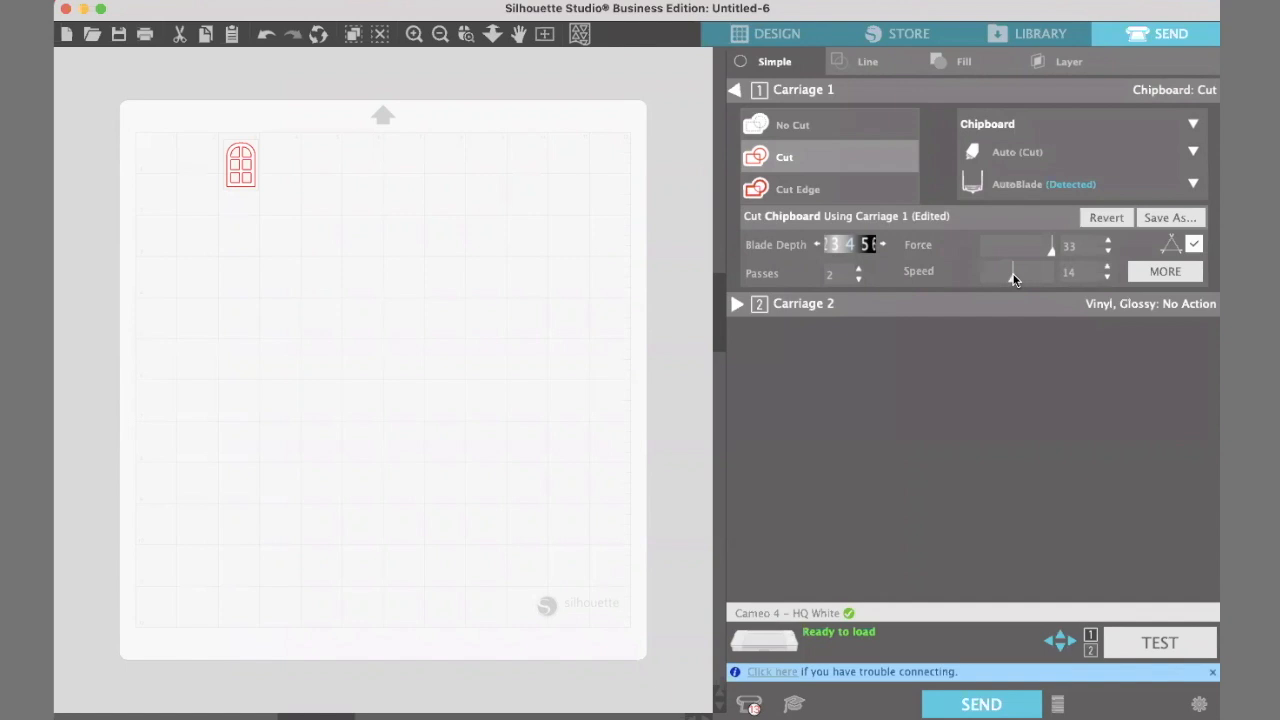
- Turn off line segment overcut for Carriage 1 and send the window to the Cameo 4 to cut
left_click(1194, 245)
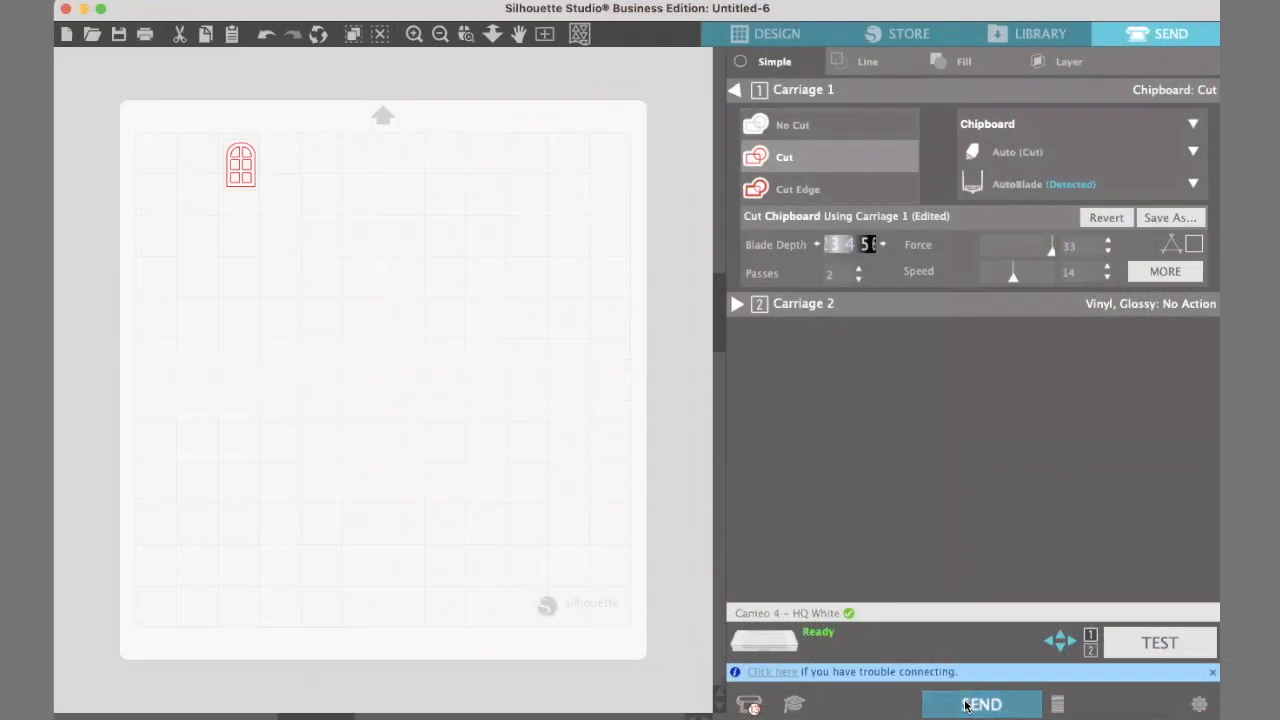
left_click(966, 705)
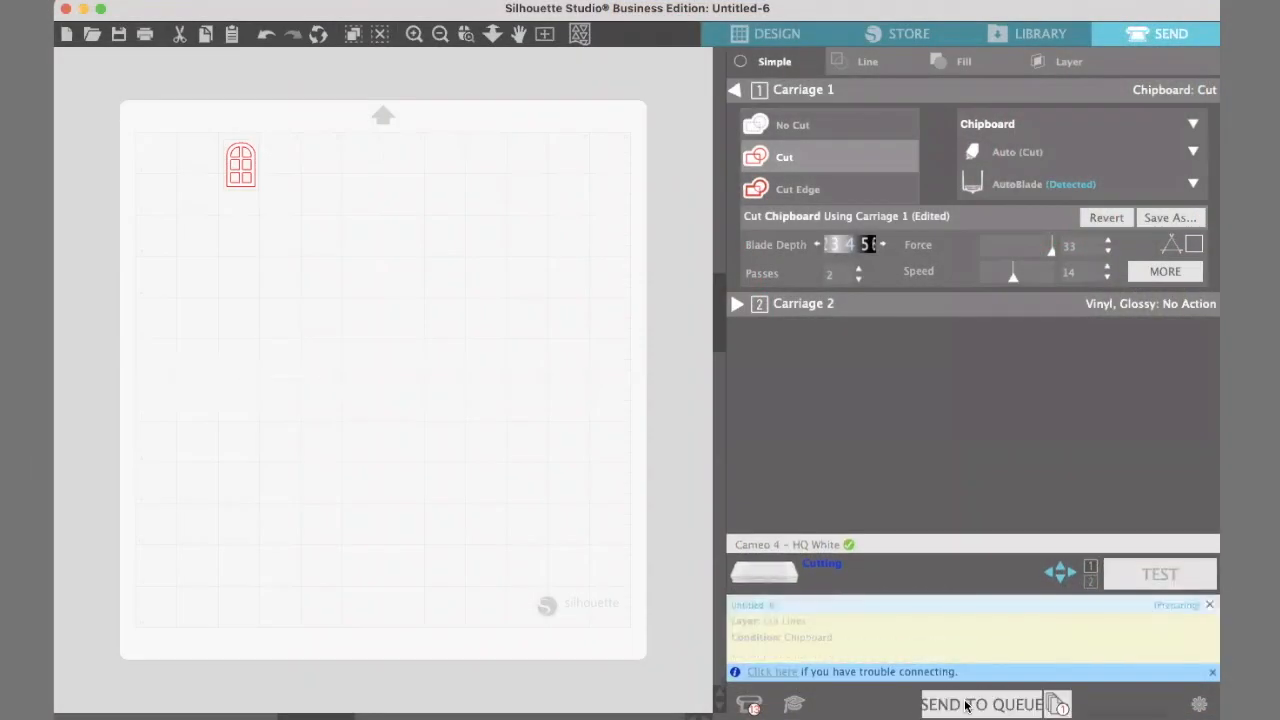